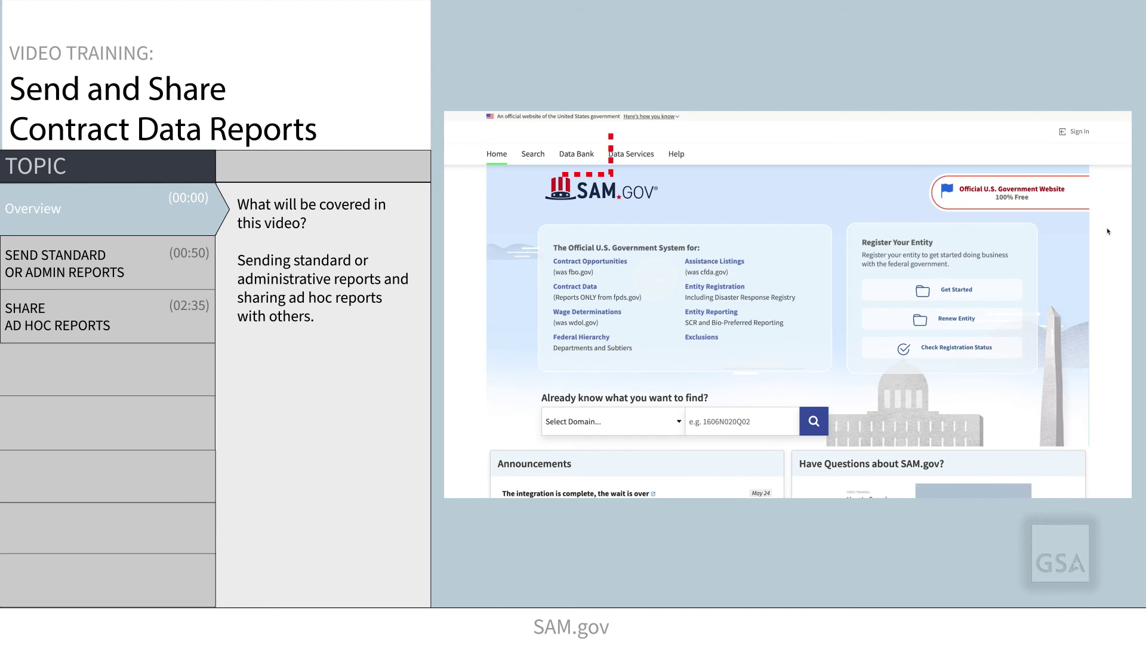
Open the Data Bank and sign in with login.gov after accepting the system terms
{"action": "left_click", "coordinate": [582, 154]}
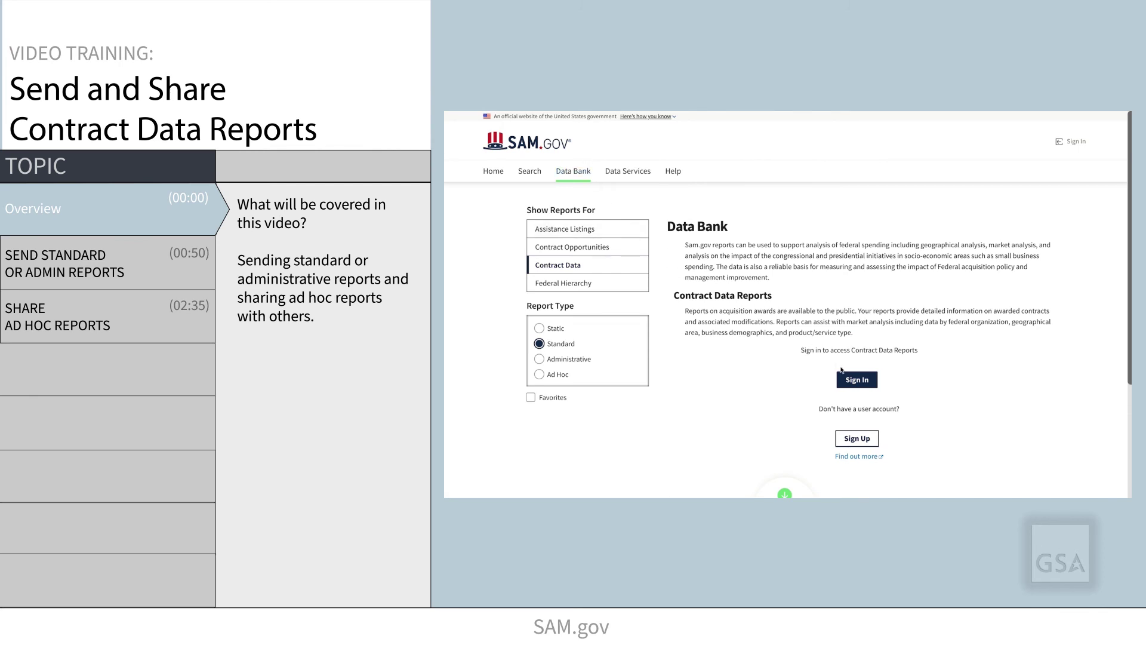
{"action": "left_click", "coordinate": [861, 387]}
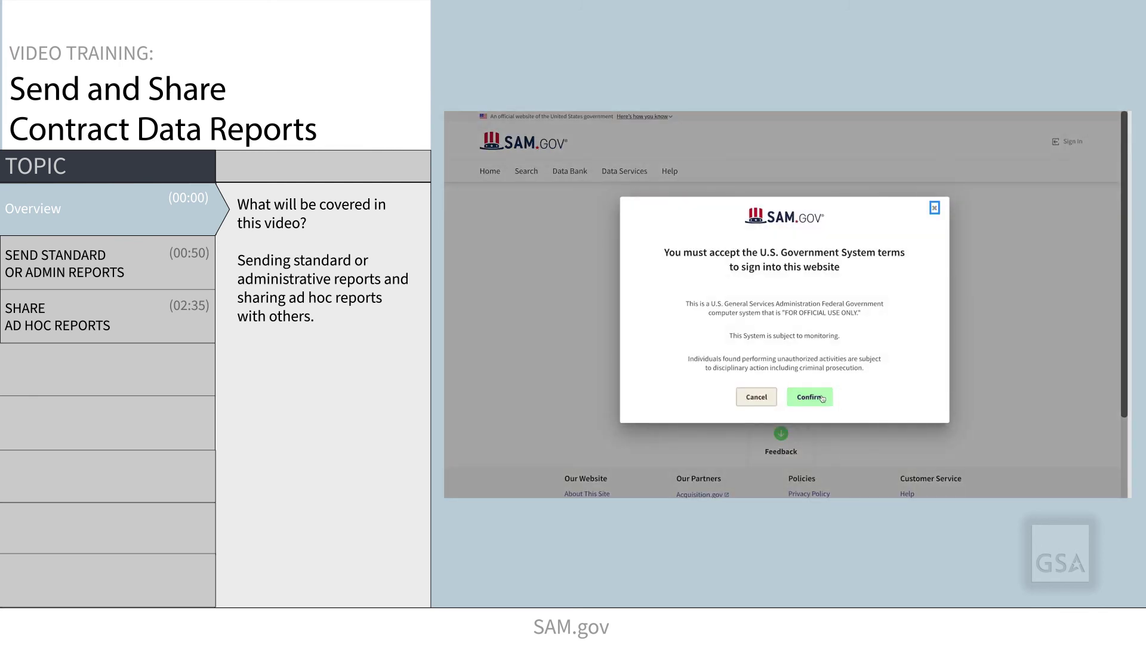
{"action": "left_click", "coordinate": [822, 398]}
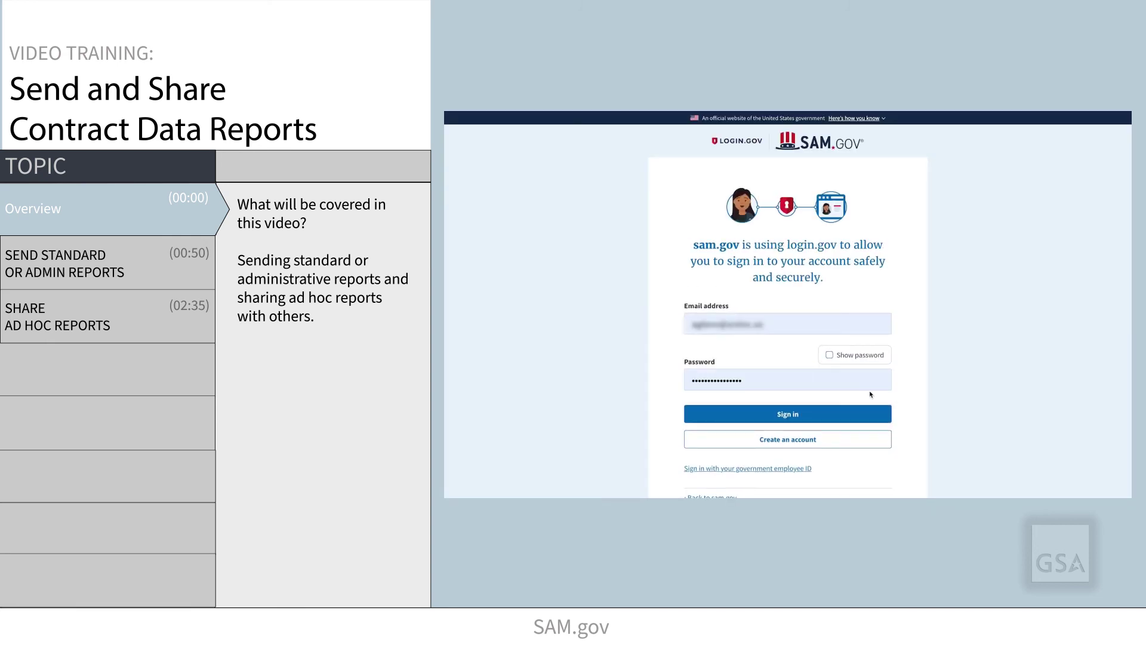
{"action": "left_click", "coordinate": [847, 411]}
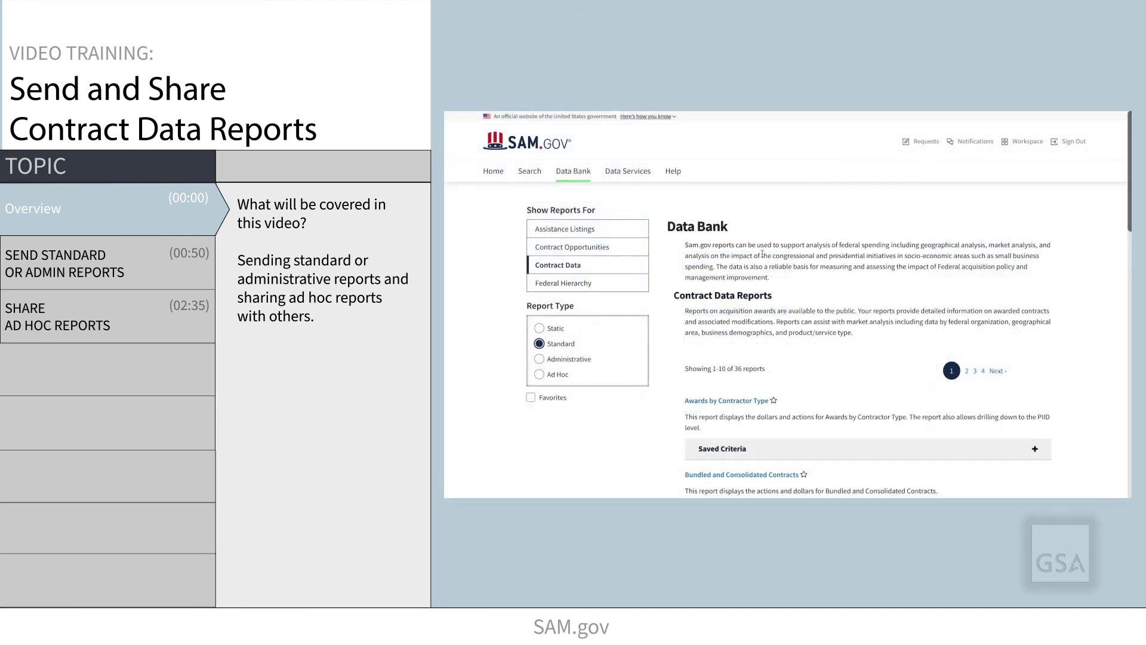
Switch Contract Data reports from Administrative to Standard and open Buy American Act Place of Manufacture
{"action": "left_click", "coordinate": [587, 360]}
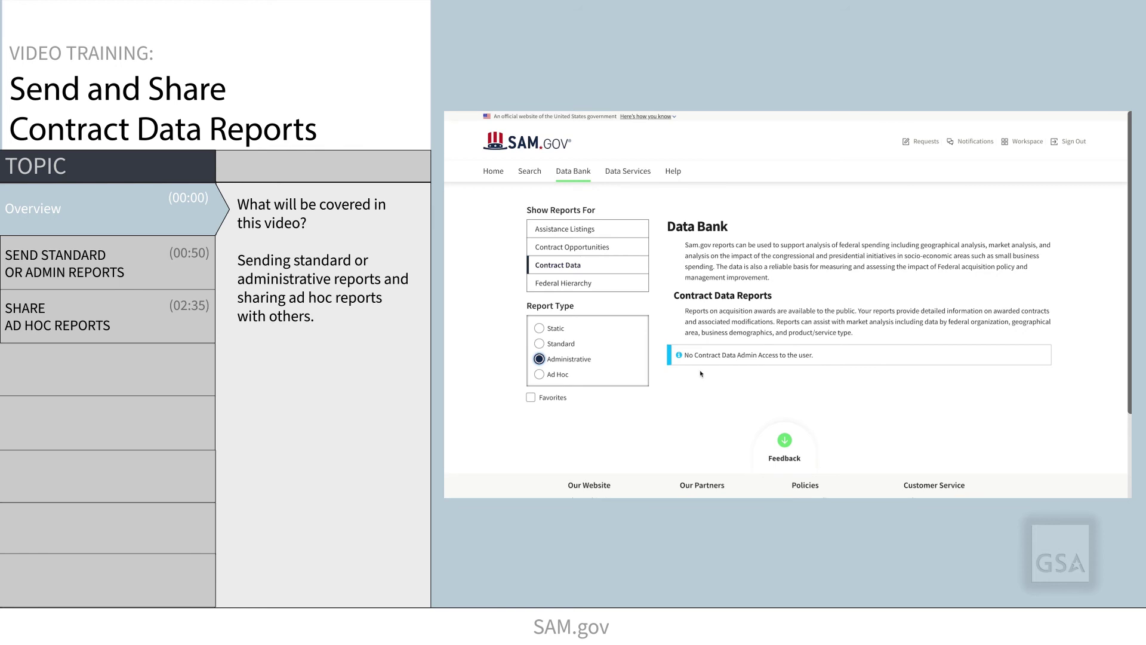
{"action": "left_click", "coordinate": [559, 344]}
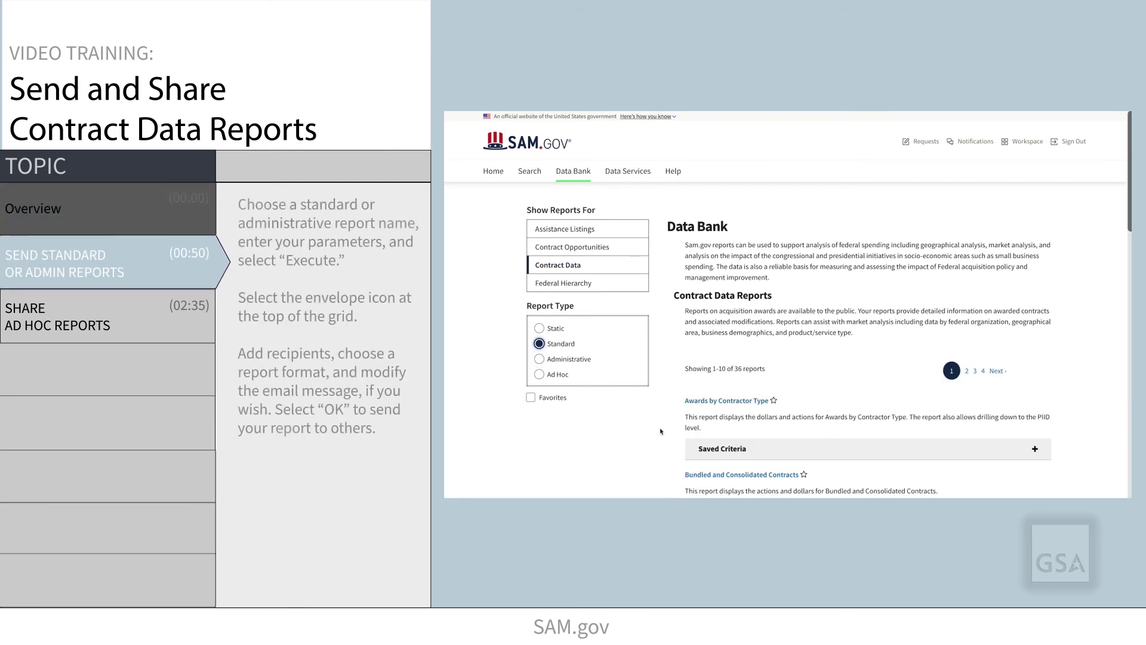
{"action": "scroll", "coordinate": [661, 431], "scroll_direction": "down", "scroll_amount": 3}
{"action": "scroll", "coordinate": [661, 429], "scroll_direction": "down", "scroll_amount": 1}
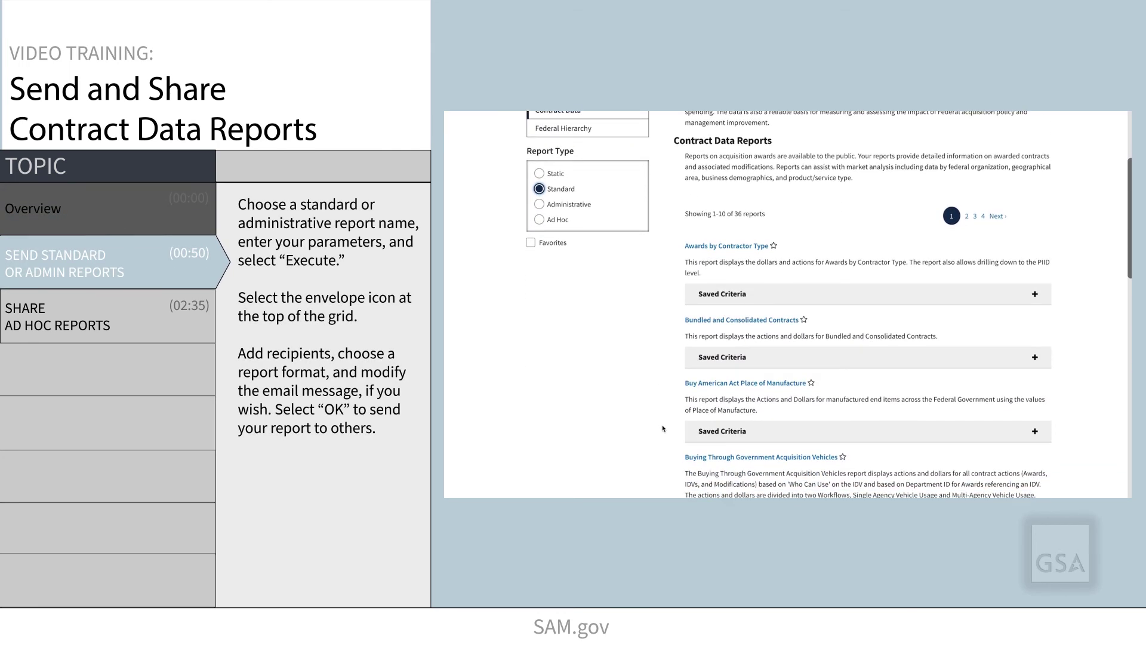
{"action": "left_click", "coordinate": [718, 376]}
Set the report date range from 1/1/2018 to 12/31/2018
{"action": "left_click", "coordinate": [564, 357]}
{"action": "type", "text": "1"}
{"action": "key", "text": "Tab"}
{"action": "type", "text": "1"}
{"action": "key", "text": "Tab"}
{"action": "type", "text": "2018"}
{"action": "key", "text": "Tab"}
{"action": "type", "text": "12"}
{"action": "key", "text": "Tab"}
{"action": "type", "text": "31"}
{"action": "key", "text": "Tab"}
{"action": "type", "text": "2018"}
Choose 6500 - Federal Maritime Commission as the organization and execute the report
{"action": "key", "text": "Tab"}
{"action": "type", "text": "Fede"}
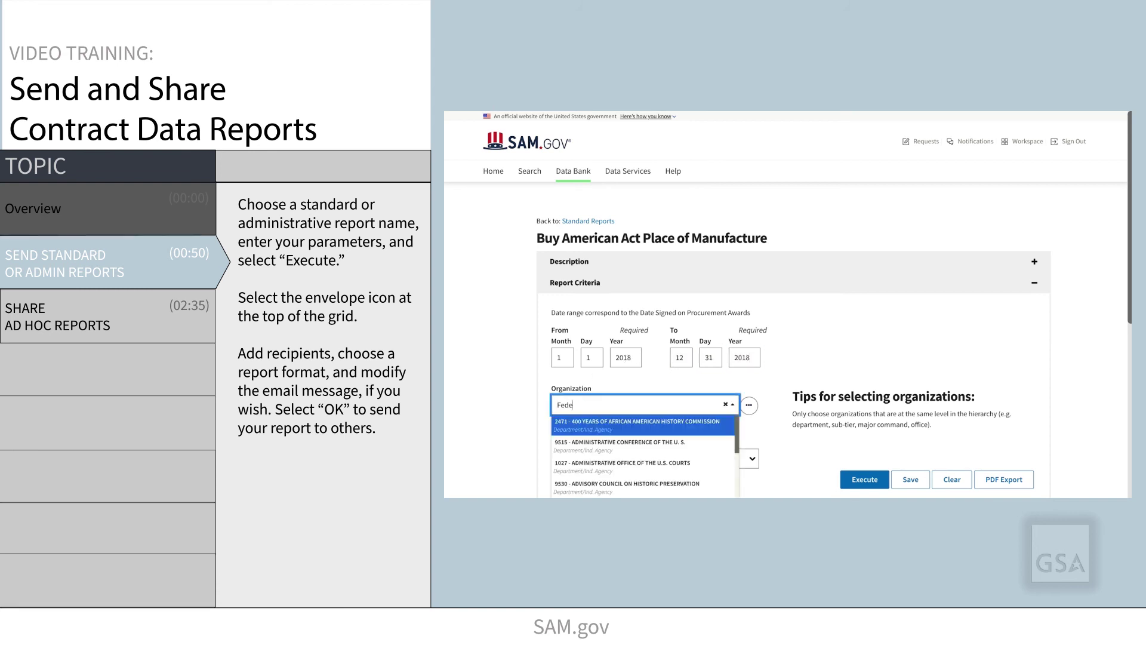
{"action": "type", "text": "ral Mari"}
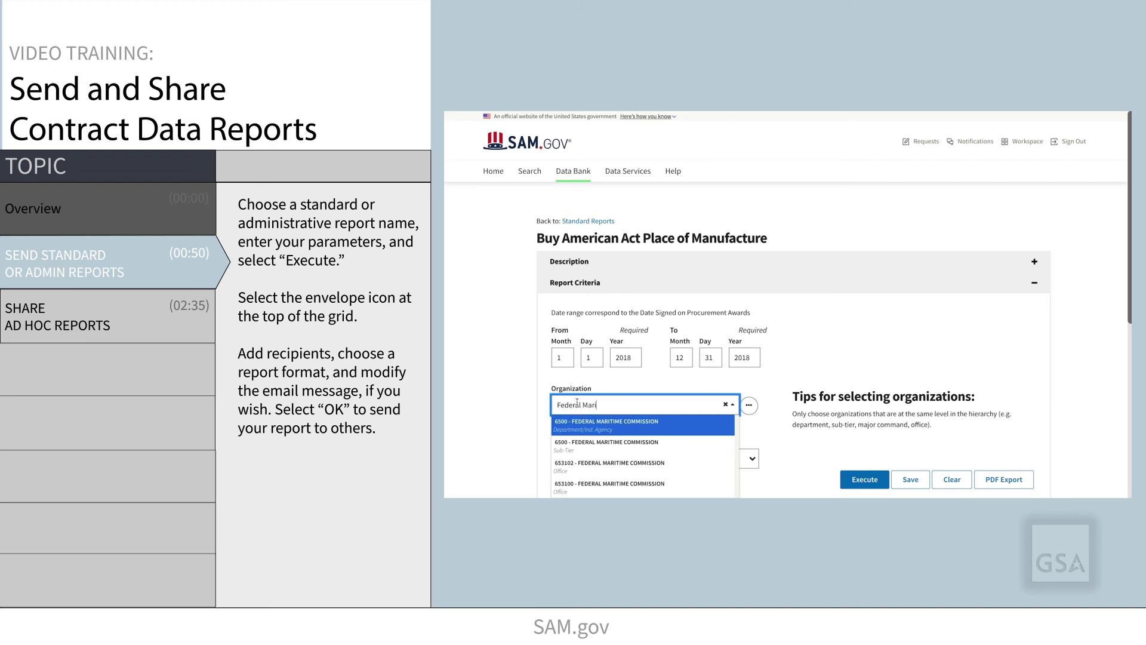
{"action": "left_click", "coordinate": [646, 425]}
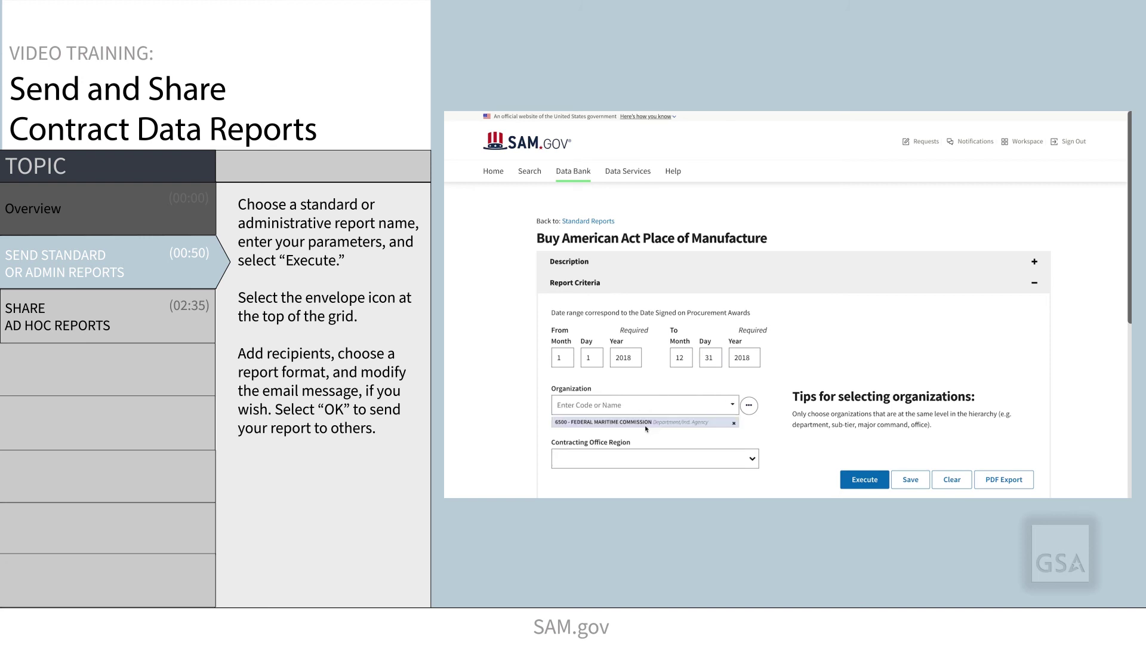
{"action": "left_click", "coordinate": [866, 481]}
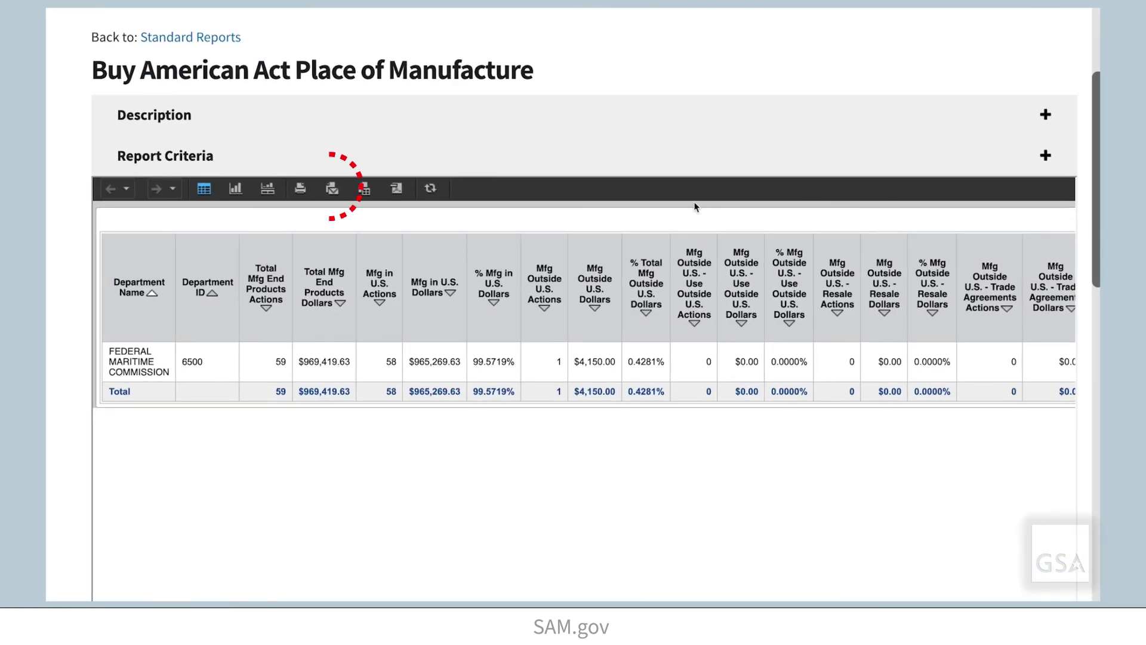
Open Send Now from the envelope icon on the Buy American Act report grid toolbar
{"action": "left_click", "coordinate": [332, 190]}
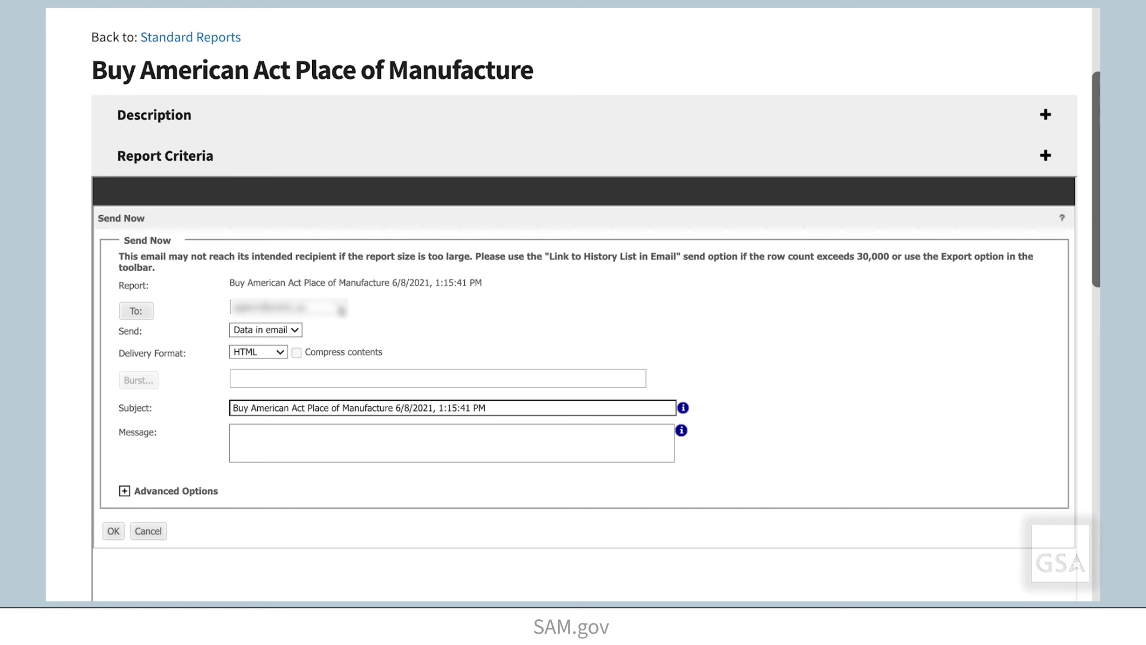
{"action": "left_click", "coordinate": [337, 310]}
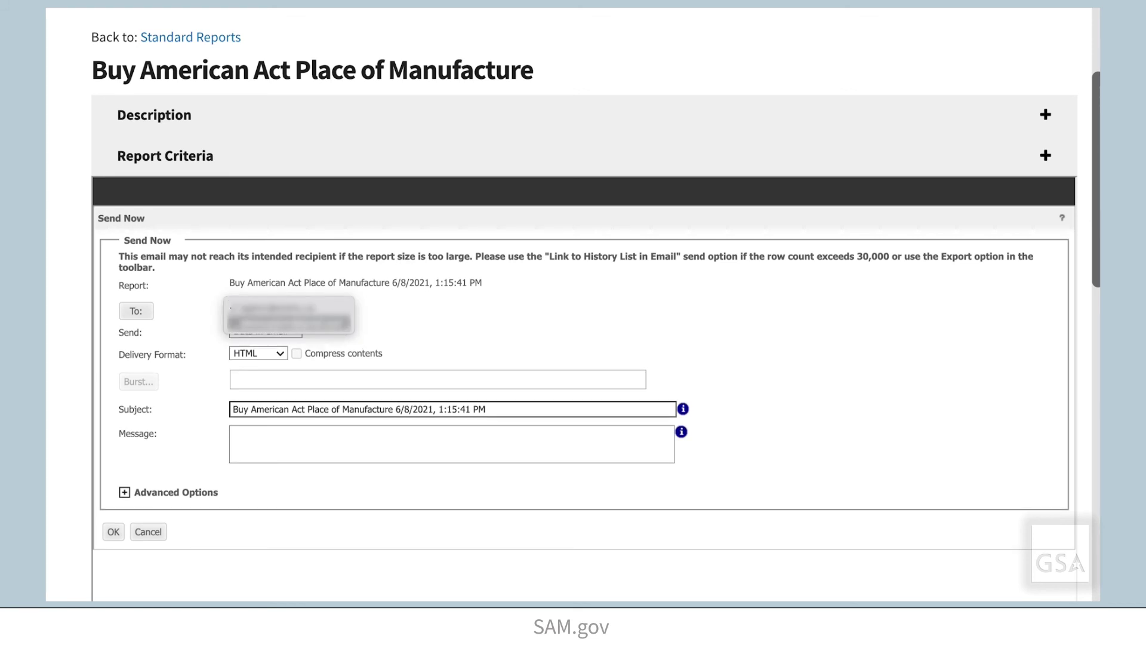
{"action": "left_click", "coordinate": [344, 322]}
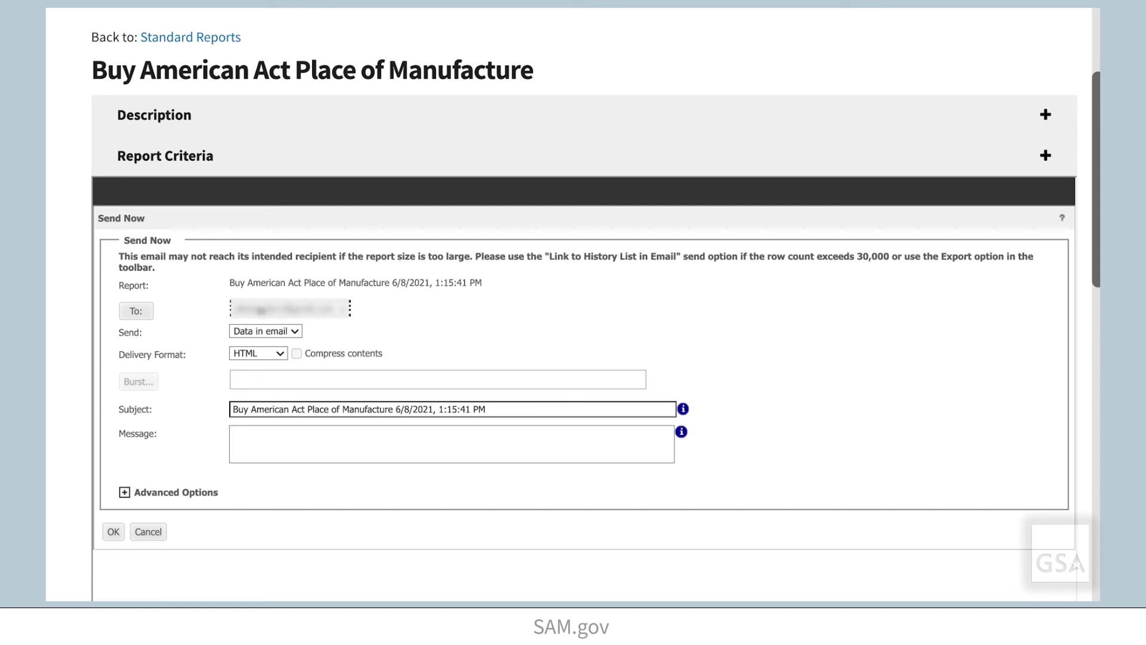
{"action": "left_click", "coordinate": [146, 314]}
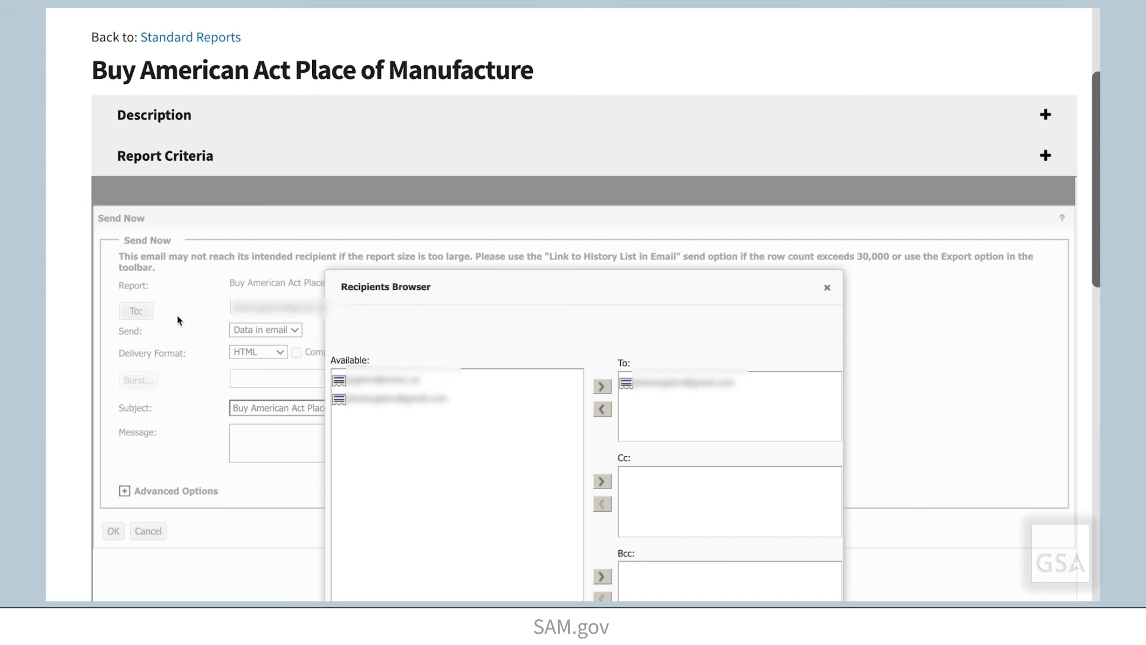
{"action": "scroll", "coordinate": [1093, 238], "scroll_direction": "down", "scroll_amount": 5}
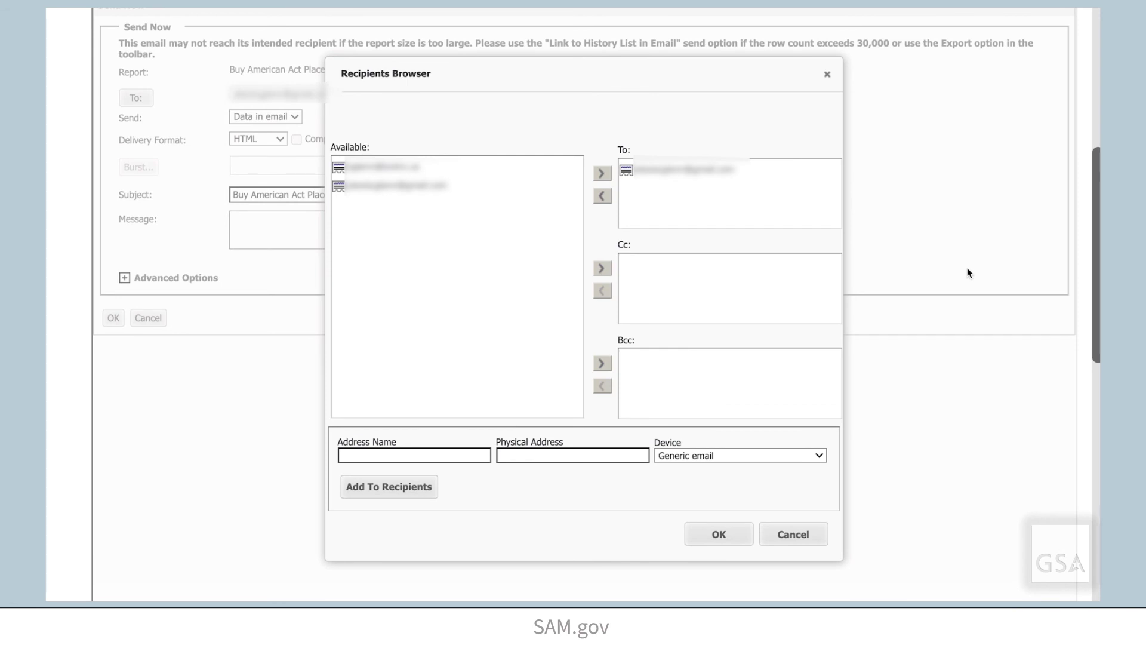
{"action": "left_click", "coordinate": [451, 454]}
{"action": "left_click", "coordinate": [562, 459]}
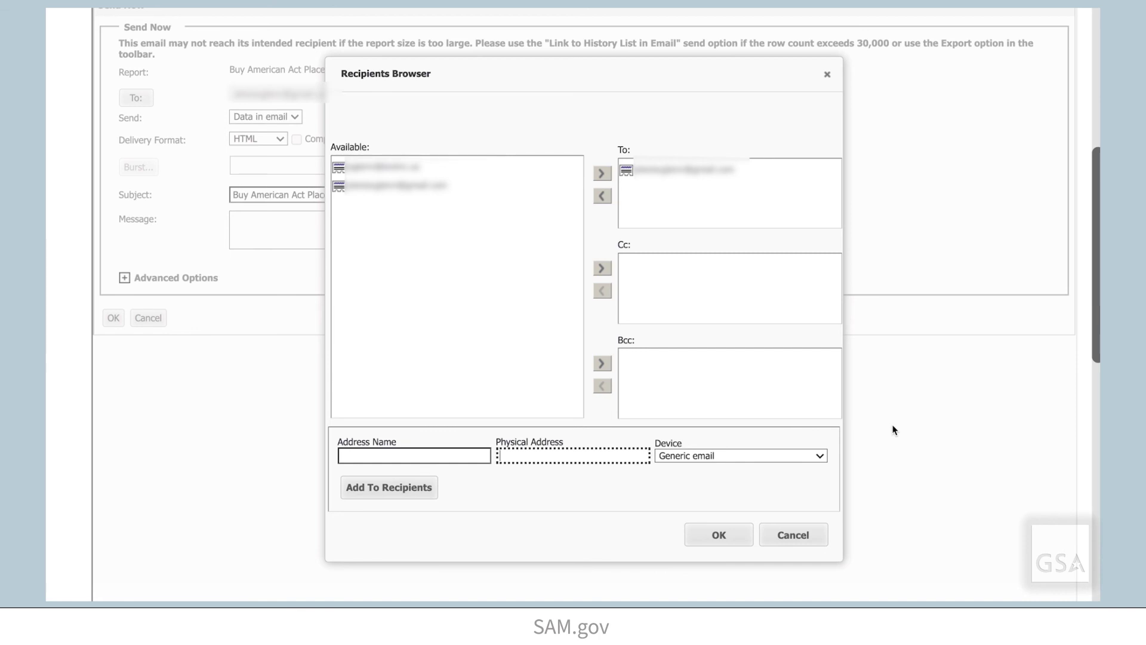
{"action": "left_click", "coordinate": [719, 534]}
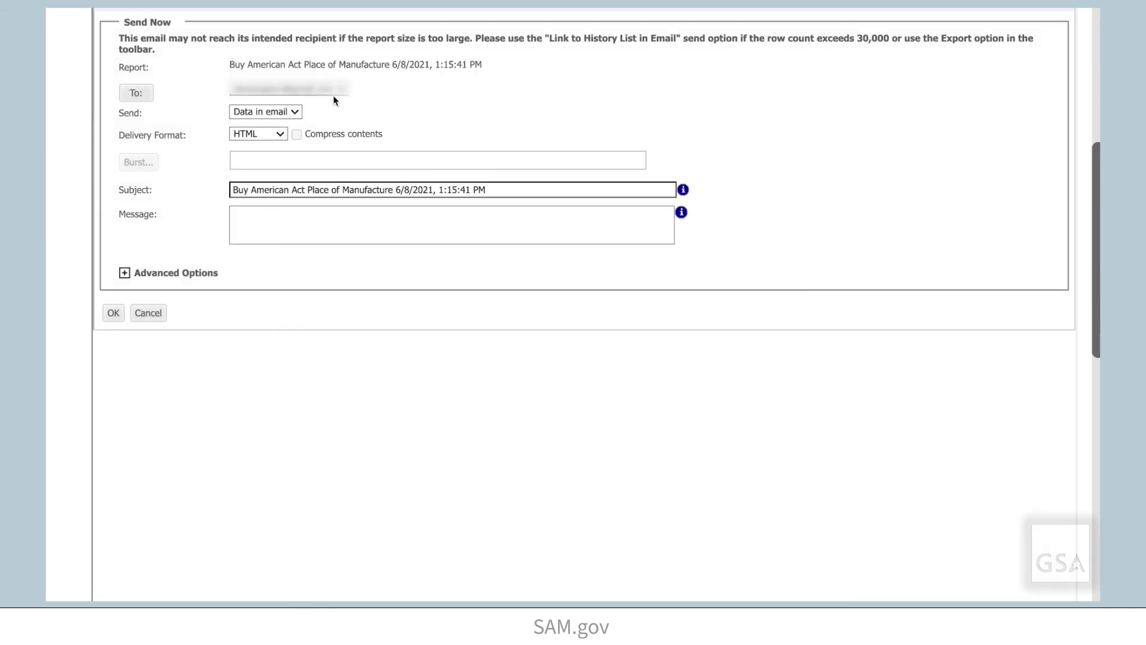
Write the e-mail message 'Check out my report.' in the Send Now form
{"action": "left_click", "coordinate": [280, 134]}
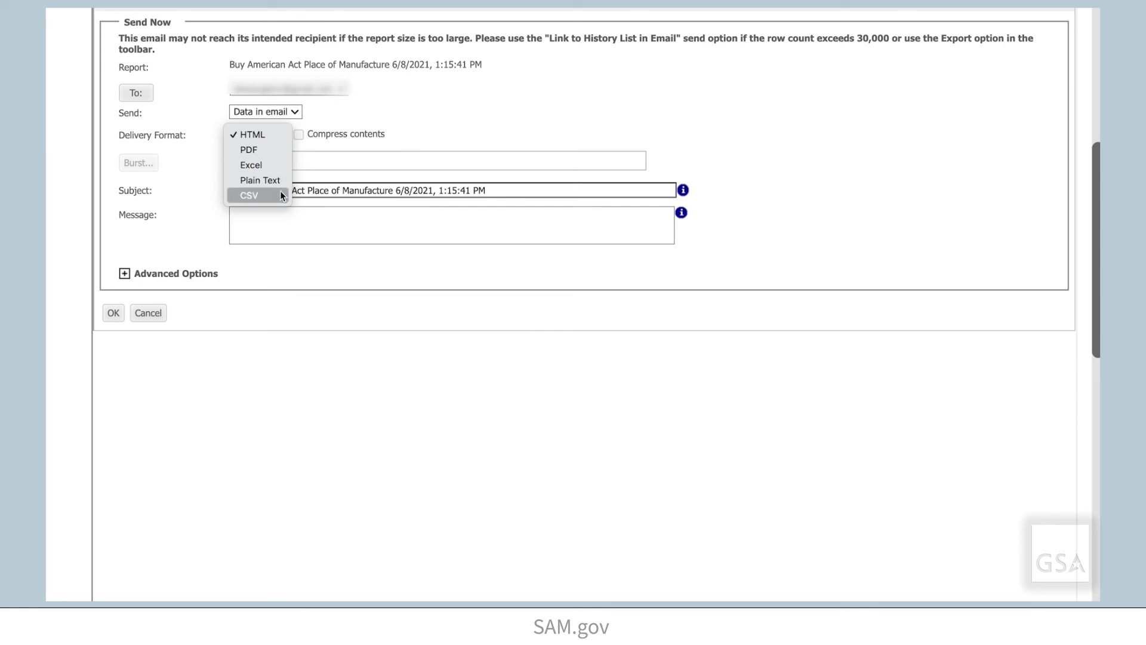
{"action": "left_click", "coordinate": [412, 116]}
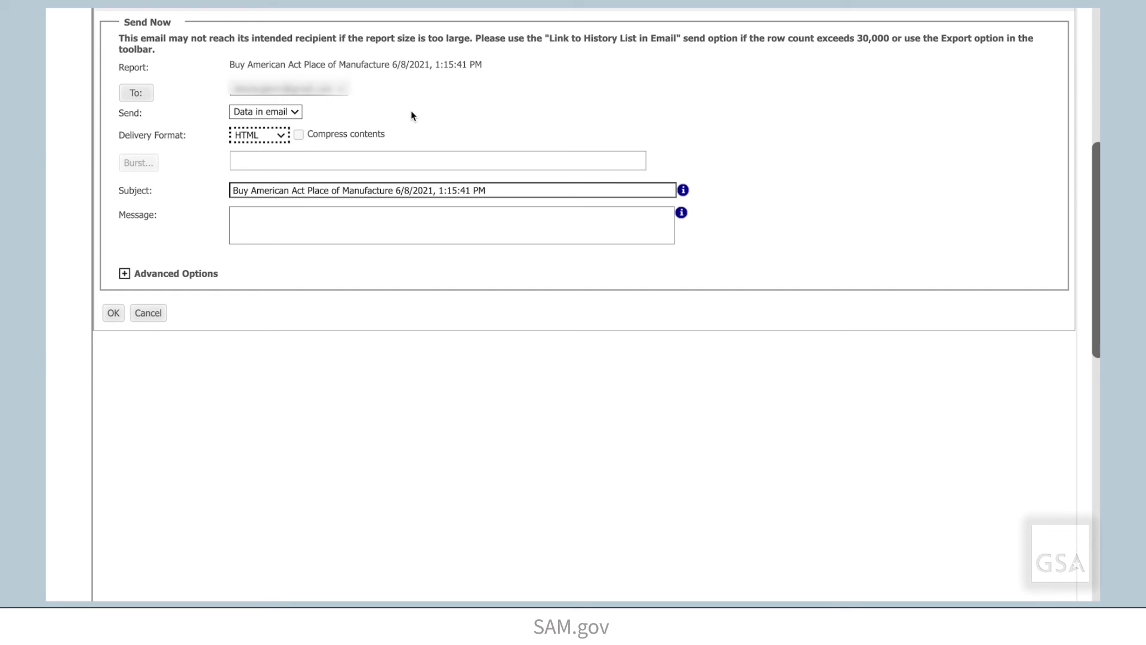
{"action": "left_click", "coordinate": [391, 226]}
{"action": "type", "text": "Check out my report."}
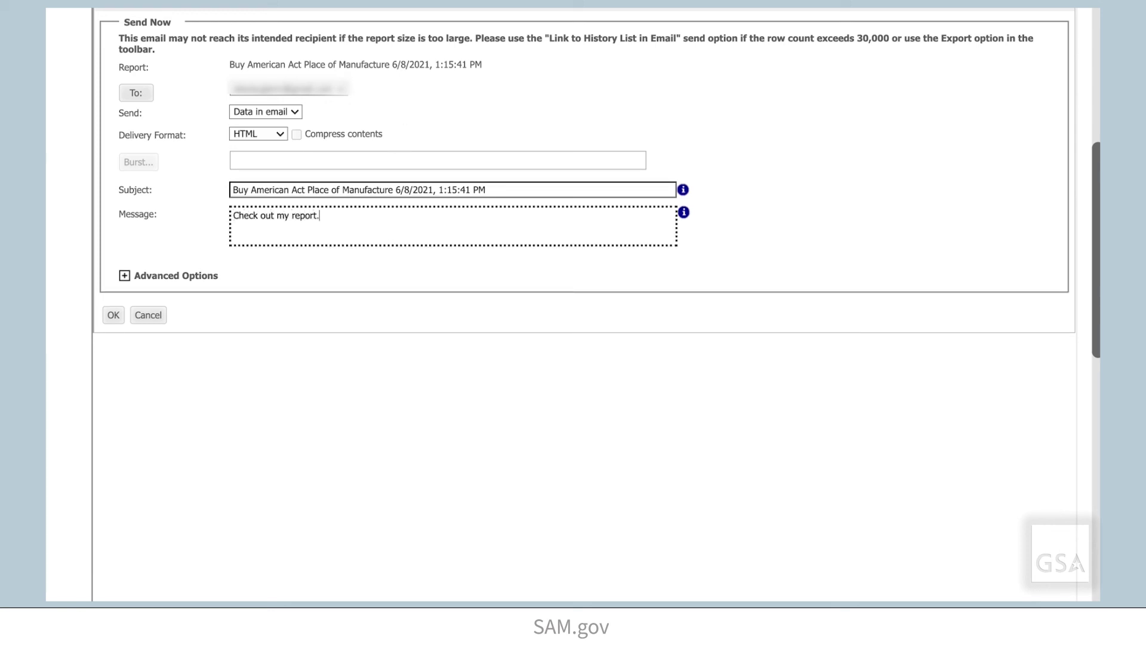
Set delivery format to PDF with compressed contents and send the report
{"action": "left_click", "coordinate": [124, 276]}
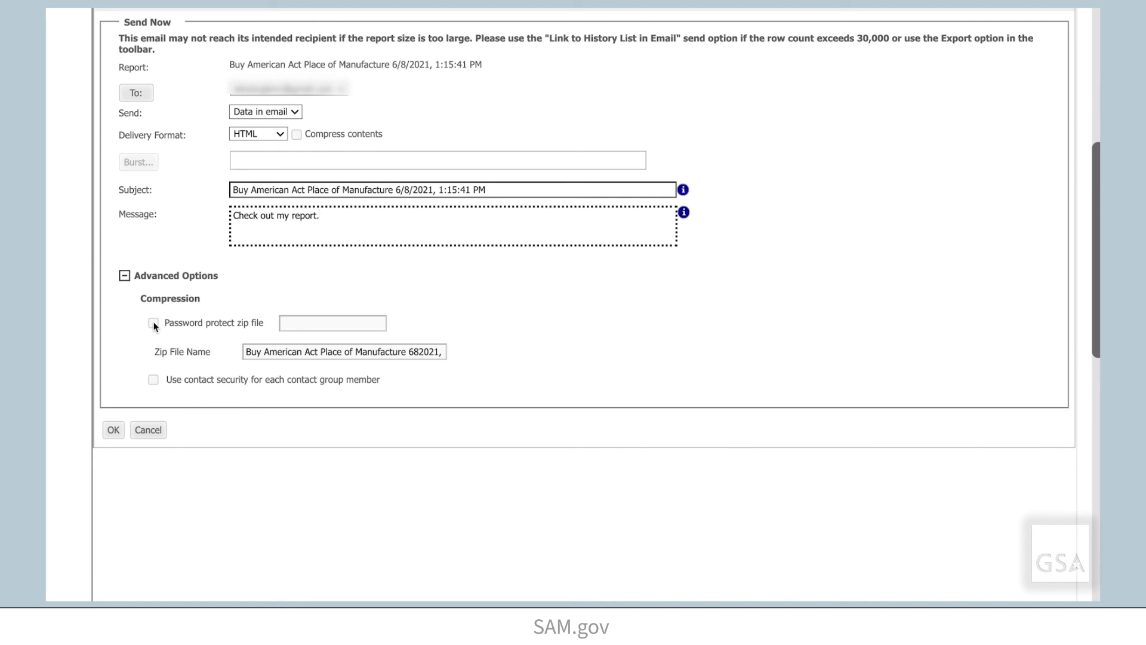
{"action": "left_click", "coordinate": [281, 133]}
{"action": "left_click", "coordinate": [275, 144]}
{"action": "left_click", "coordinate": [299, 135]}
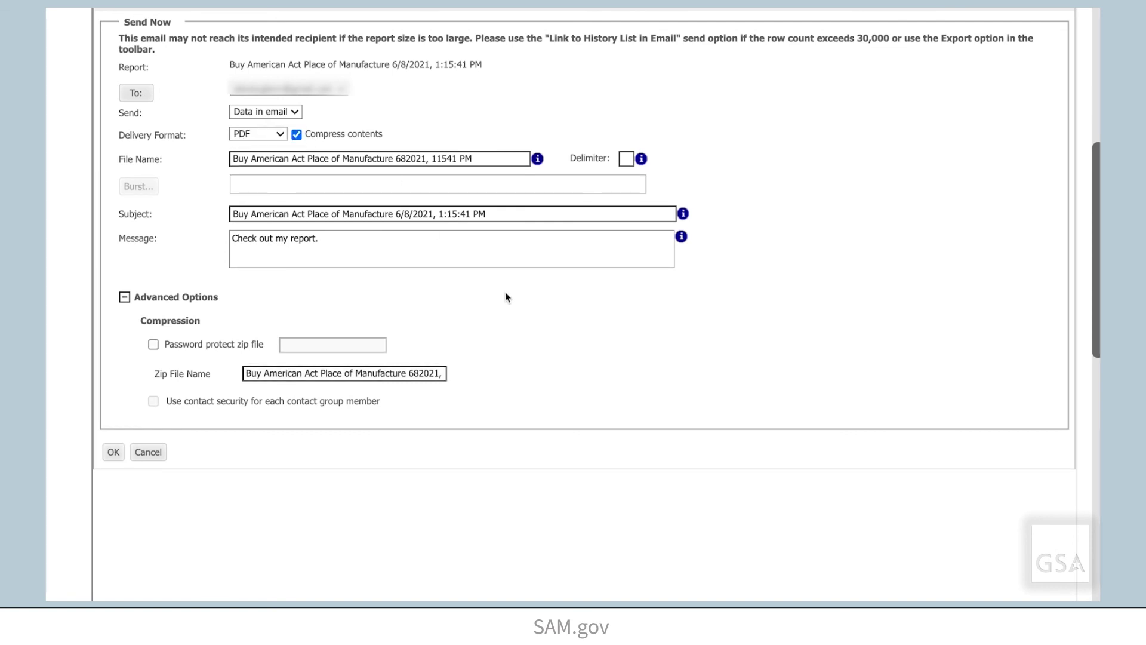
{"action": "left_click", "coordinate": [114, 455]}
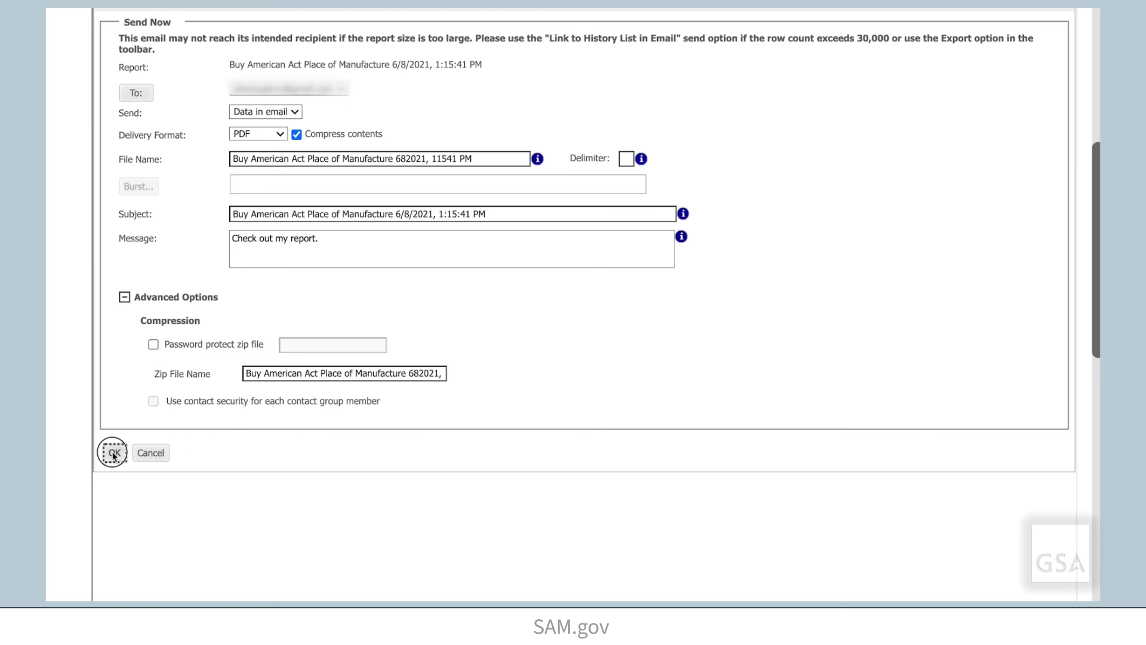
{"action": "left_click_drag", "start_coordinate": [1097, 192], "coordinate": [1097, 125]}
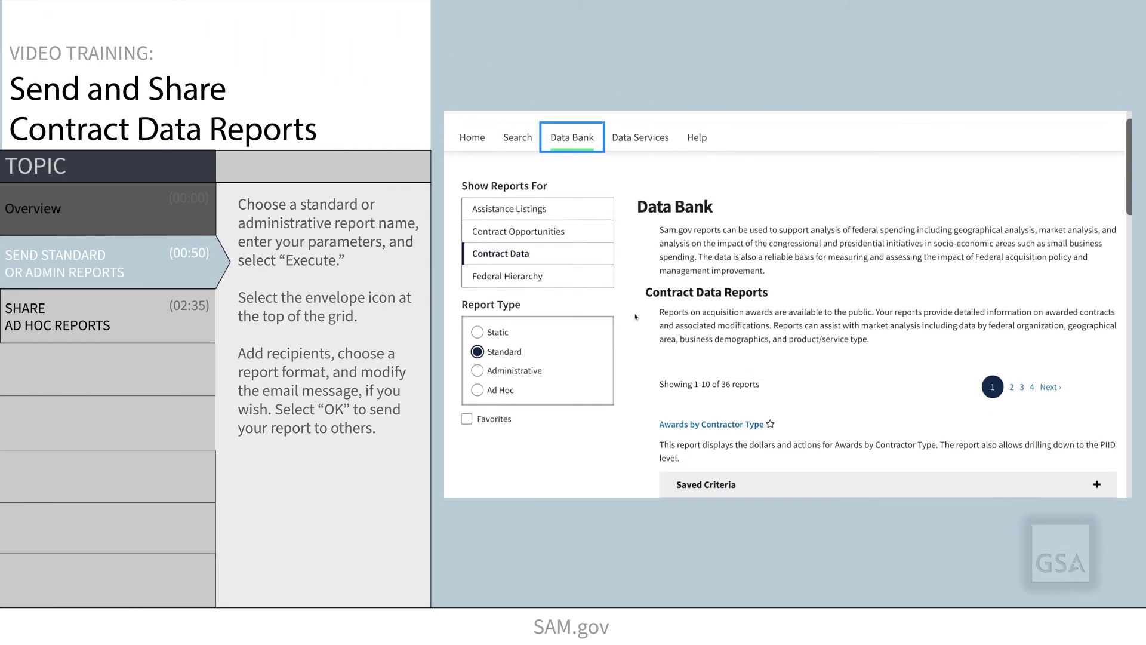
Switch to Ad Hoc reports, open Award/IDV Information Report, and choose Ad Hoc Report 1
{"action": "left_click", "coordinate": [511, 379]}
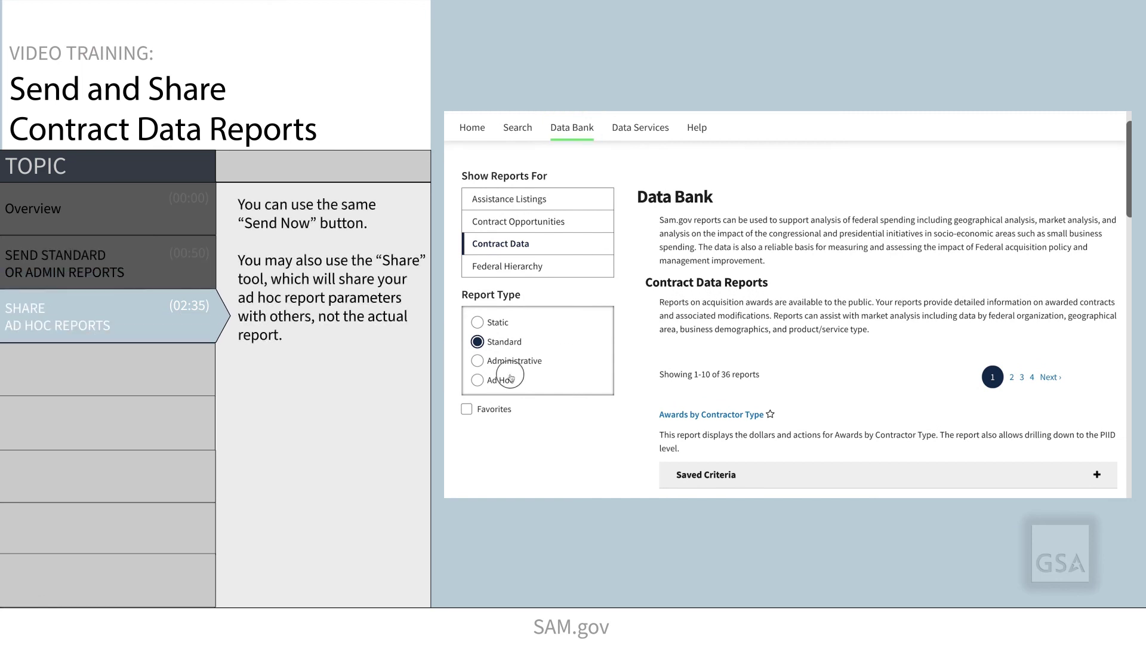
{"action": "scroll", "coordinate": [639, 374], "scroll_direction": "down", "scroll_amount": 3}
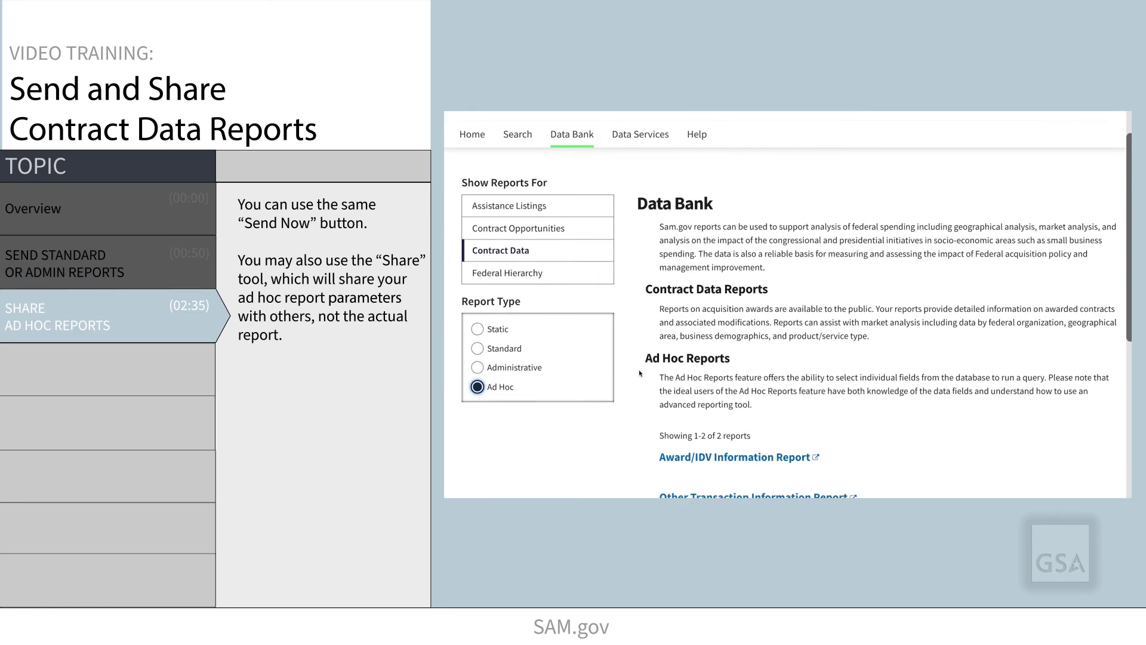
{"action": "scroll", "coordinate": [639, 373], "scroll_direction": "down", "scroll_amount": 1}
{"action": "left_click", "coordinate": [688, 339]}
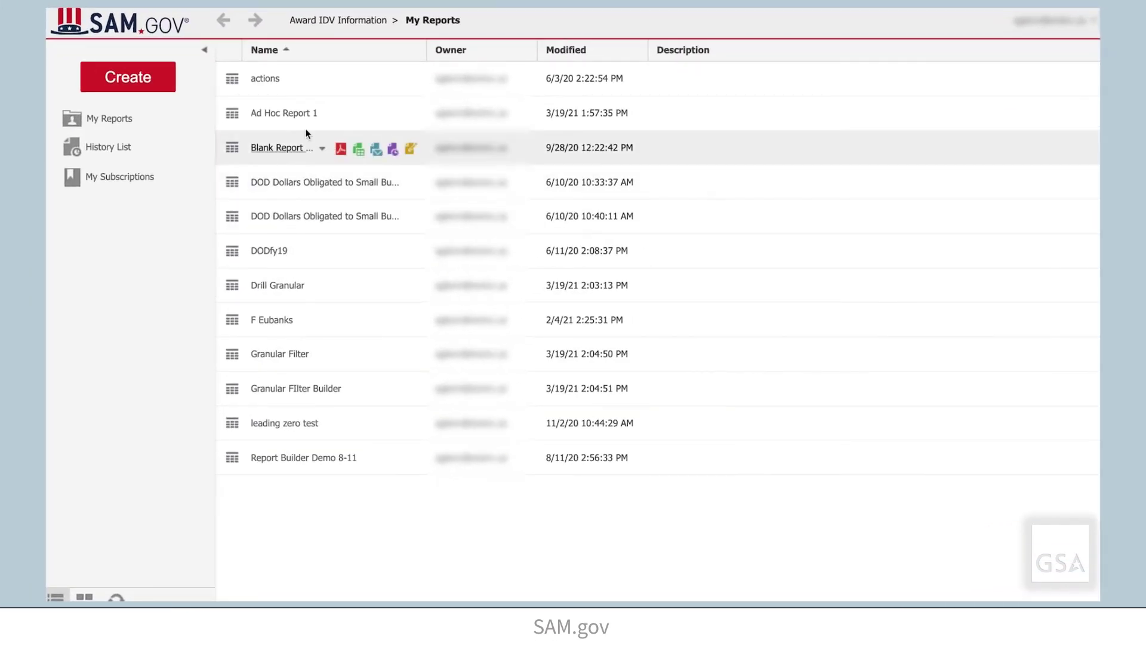
{"action": "left_click", "coordinate": [289, 115]}
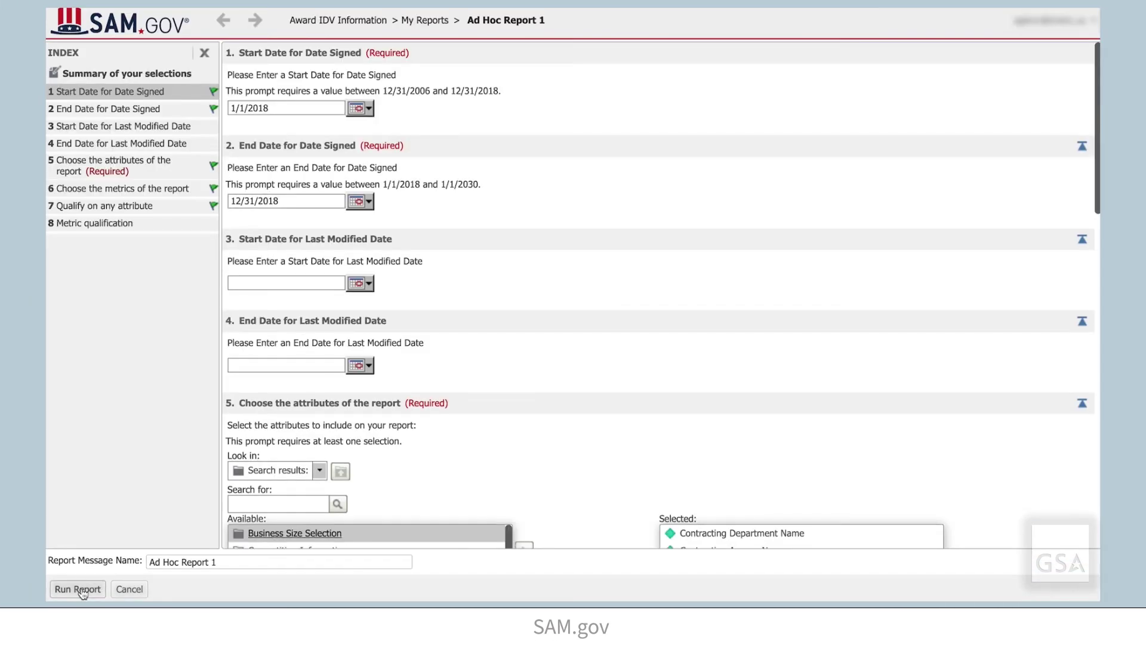
Run Ad Hoc Report 1 and open its Send Now delivery form
{"action": "left_click", "coordinate": [82, 588]}
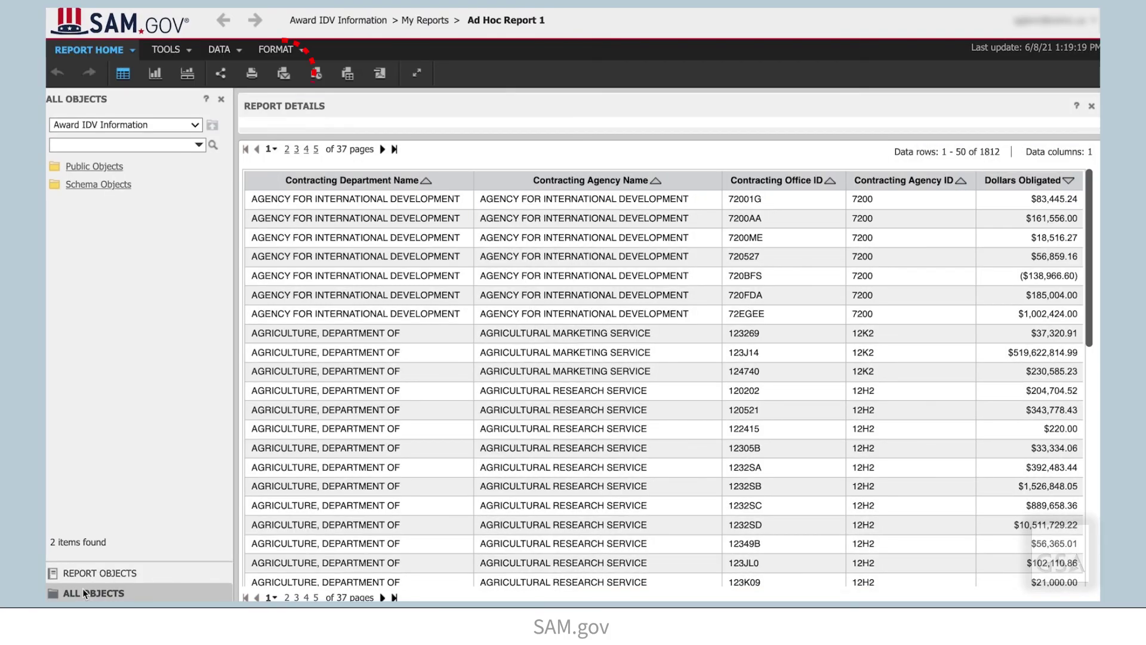
{"action": "left_click", "coordinate": [288, 74]}
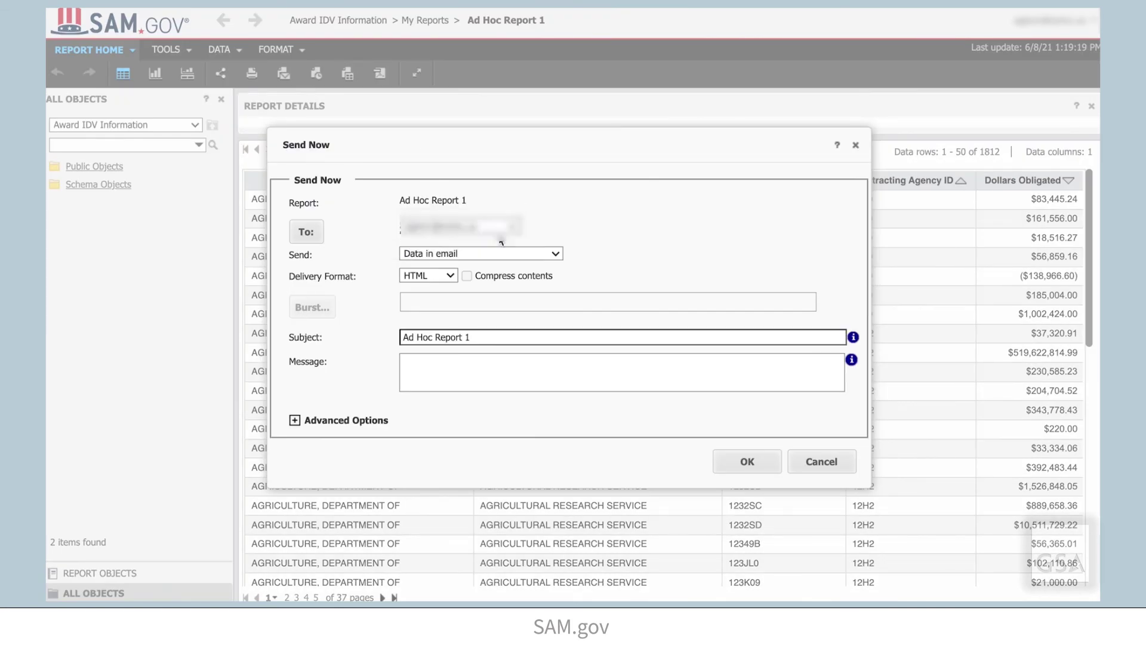
Send Ad Hoc Report 1 now as a compressed PDF
{"action": "left_click", "coordinate": [450, 276]}
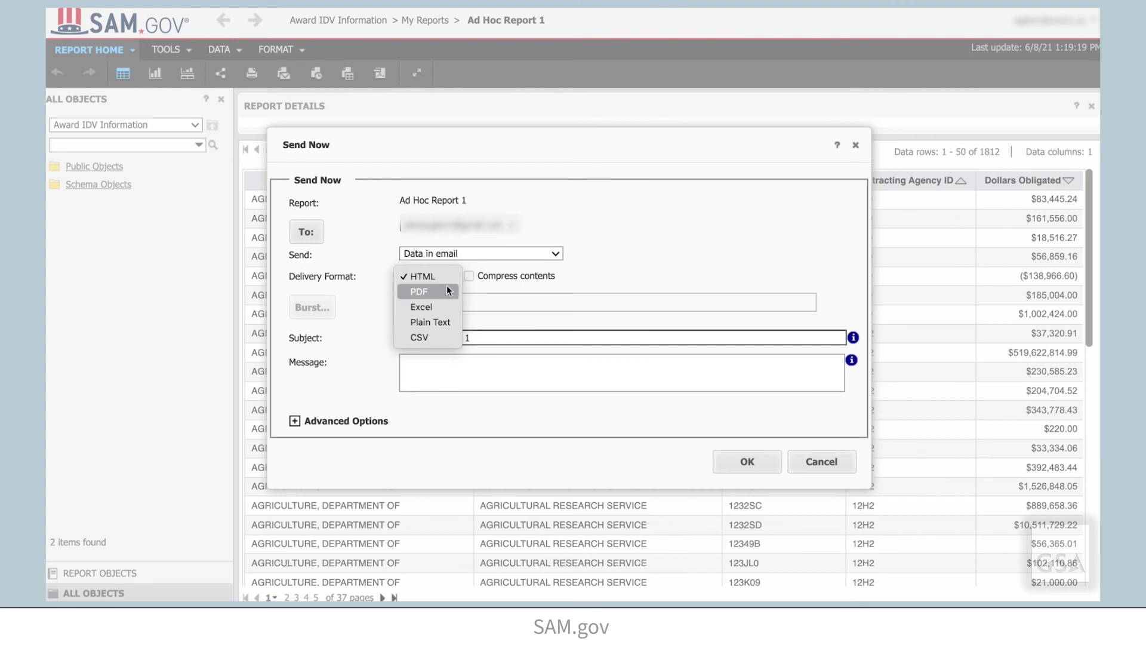
{"action": "left_click", "coordinate": [447, 291]}
{"action": "left_click", "coordinate": [468, 276]}
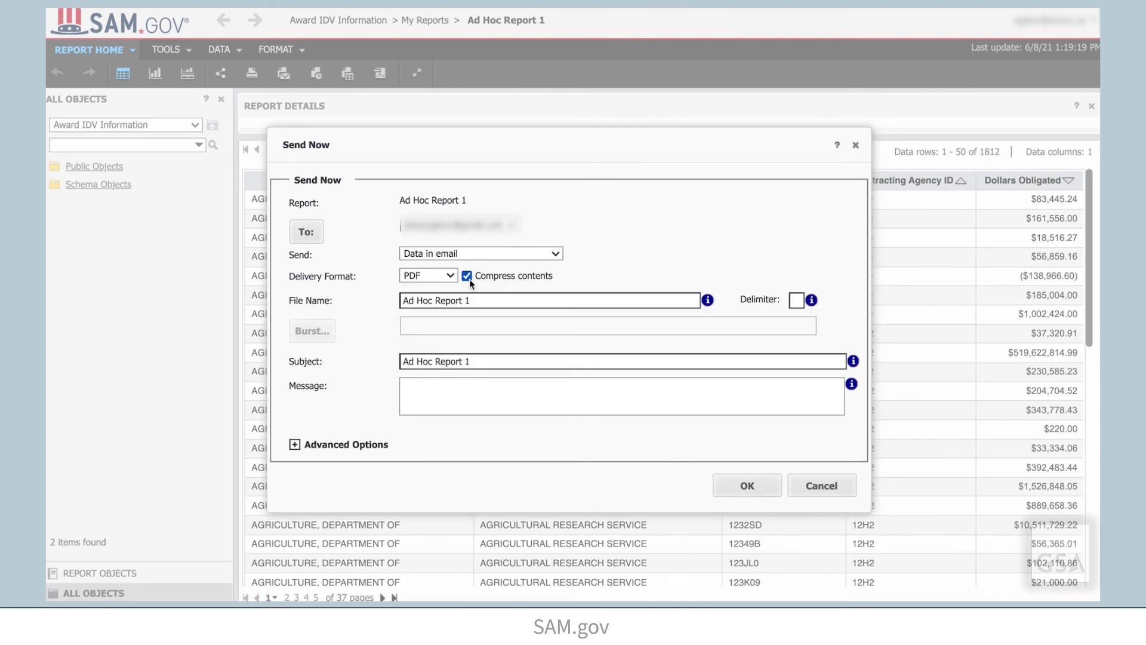
{"action": "left_click", "coordinate": [741, 485]}
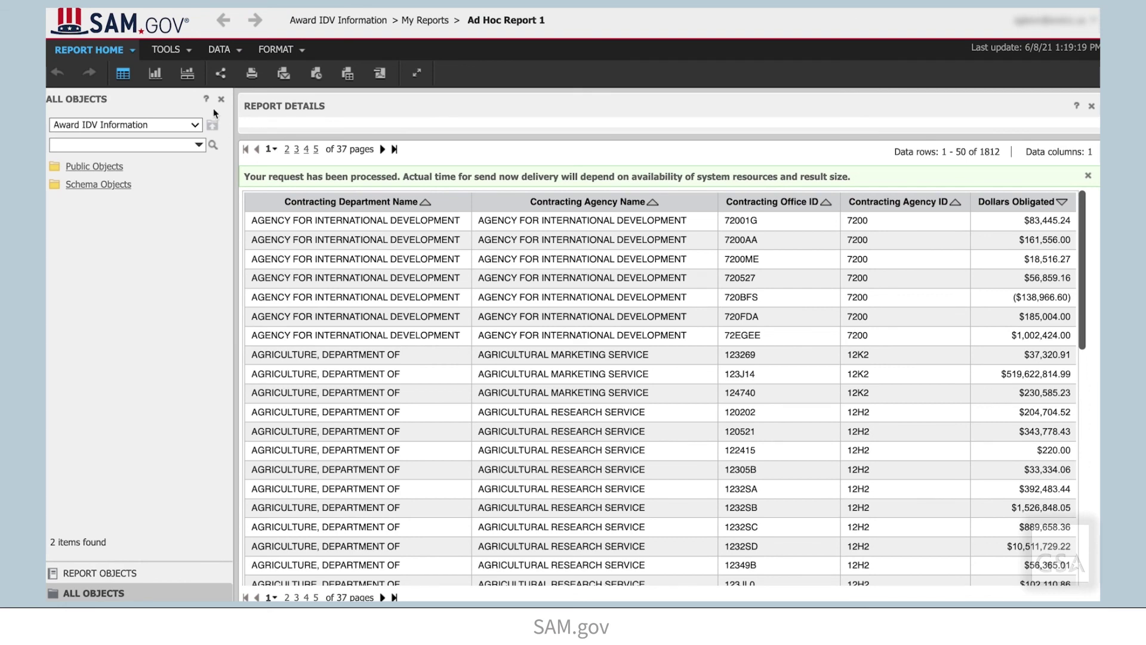
Reopen Send Now from REPORT HOME and cancel without sending
{"action": "left_click", "coordinate": [133, 50]}
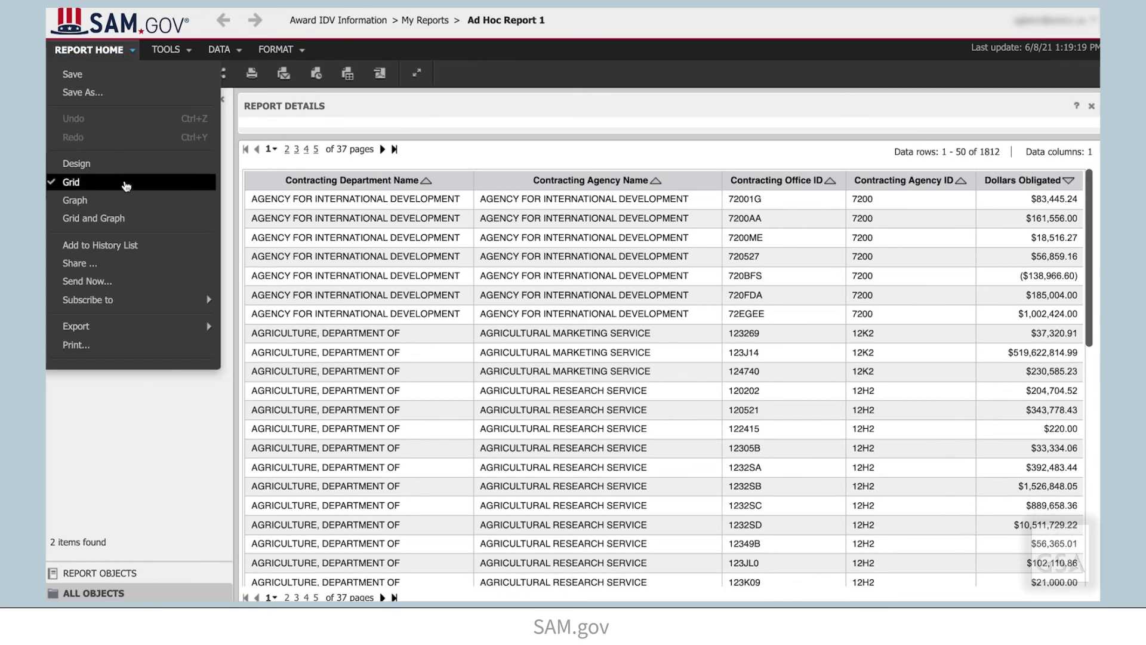
{"action": "left_click", "coordinate": [141, 281]}
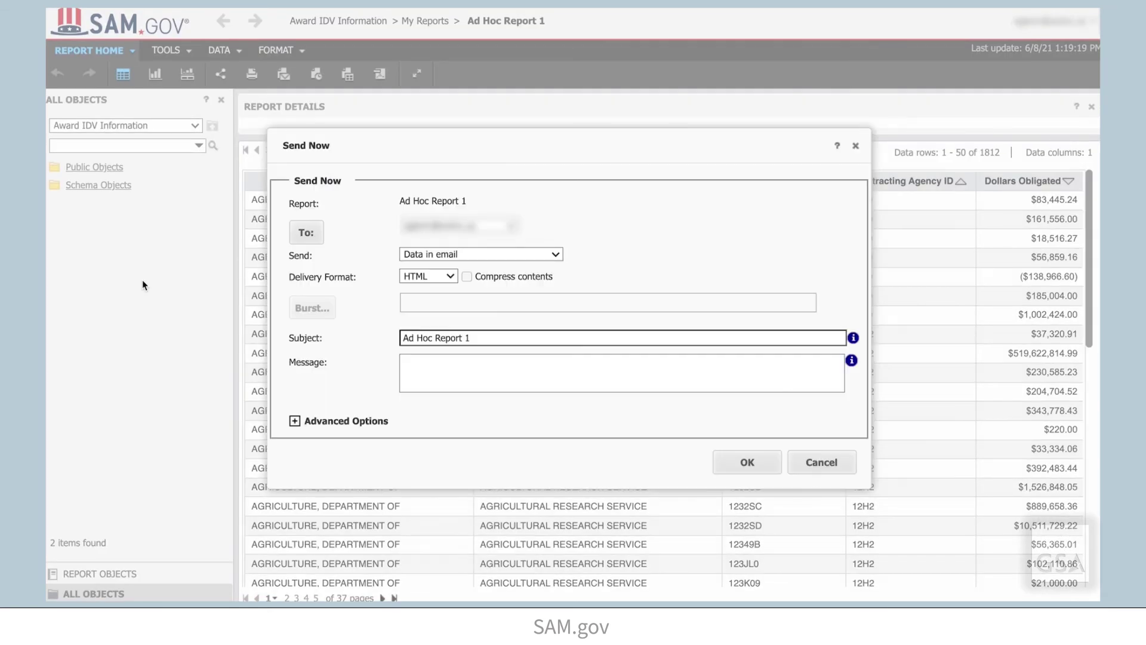
{"action": "left_click", "coordinate": [834, 472]}
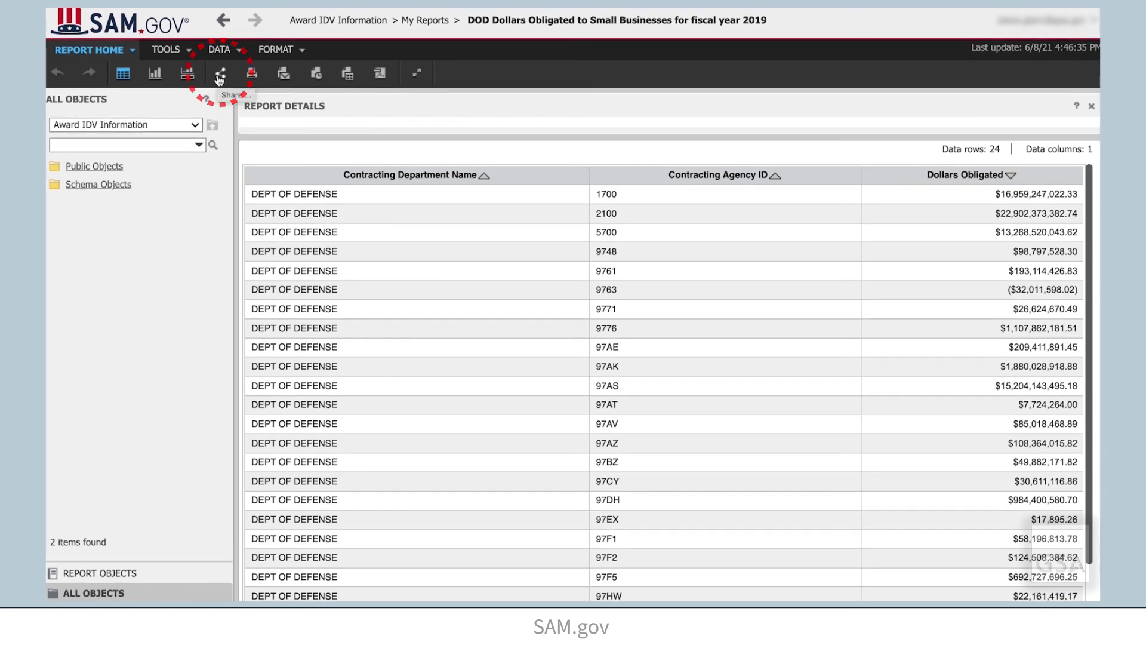
Copy the DOD fiscal year 2019 report's share link and start an e-mail containing it
{"action": "left_click", "coordinate": [133, 50]}
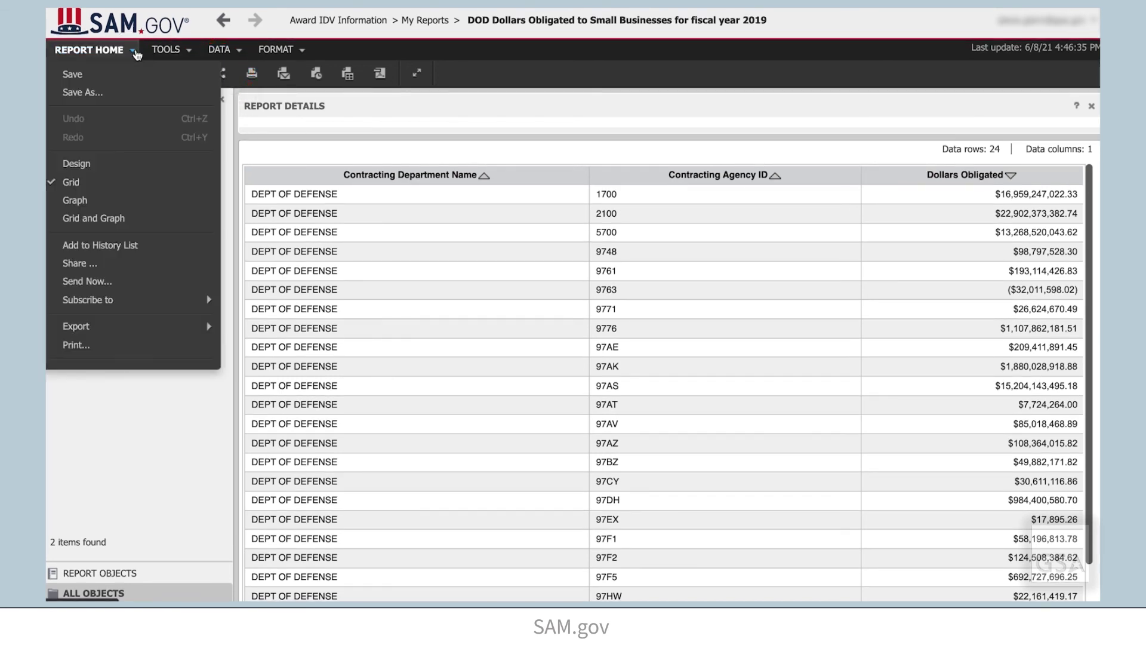
{"action": "left_click", "coordinate": [127, 262]}
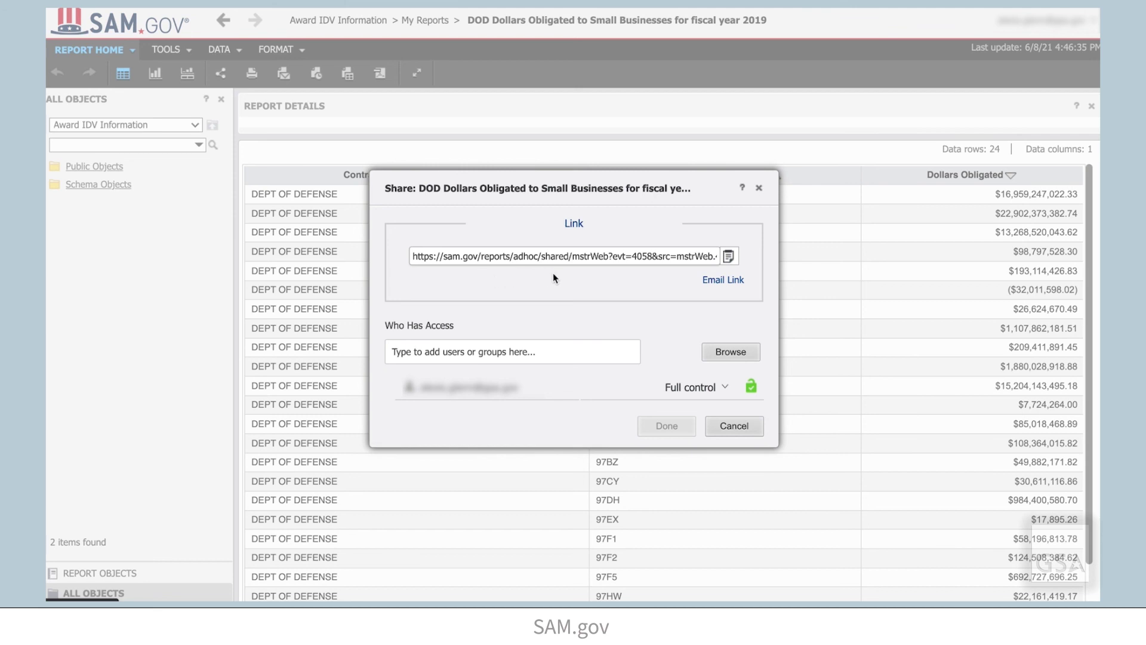
{"action": "left_click", "coordinate": [728, 257]}
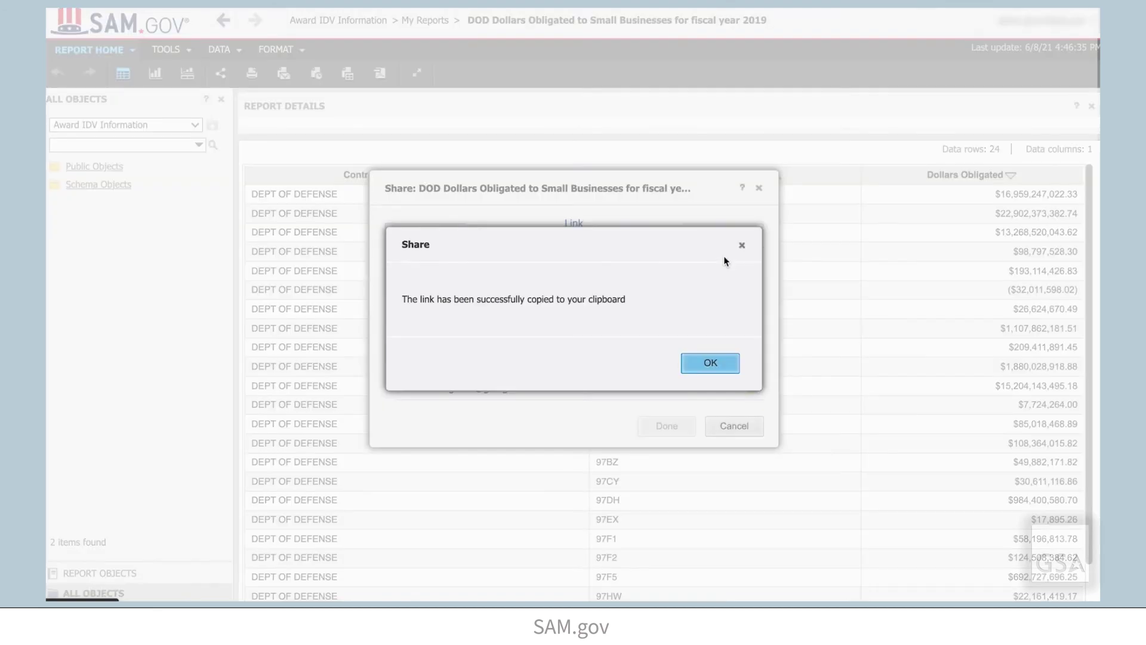
{"action": "left_click", "coordinate": [718, 366]}
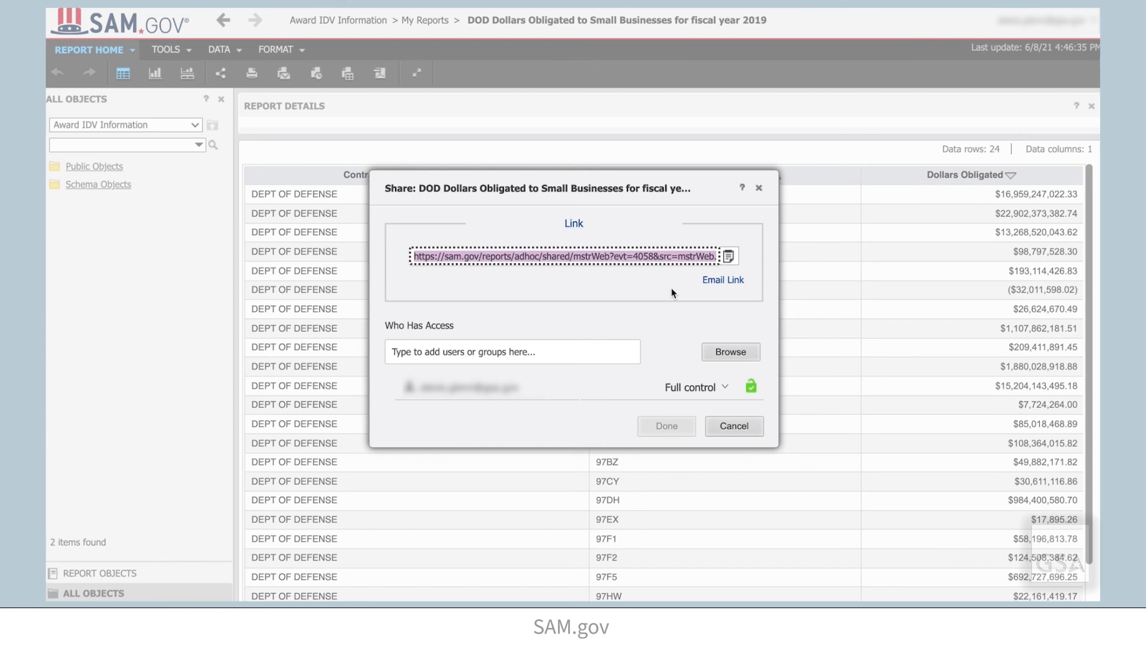
{"action": "left_click", "coordinate": [722, 282]}
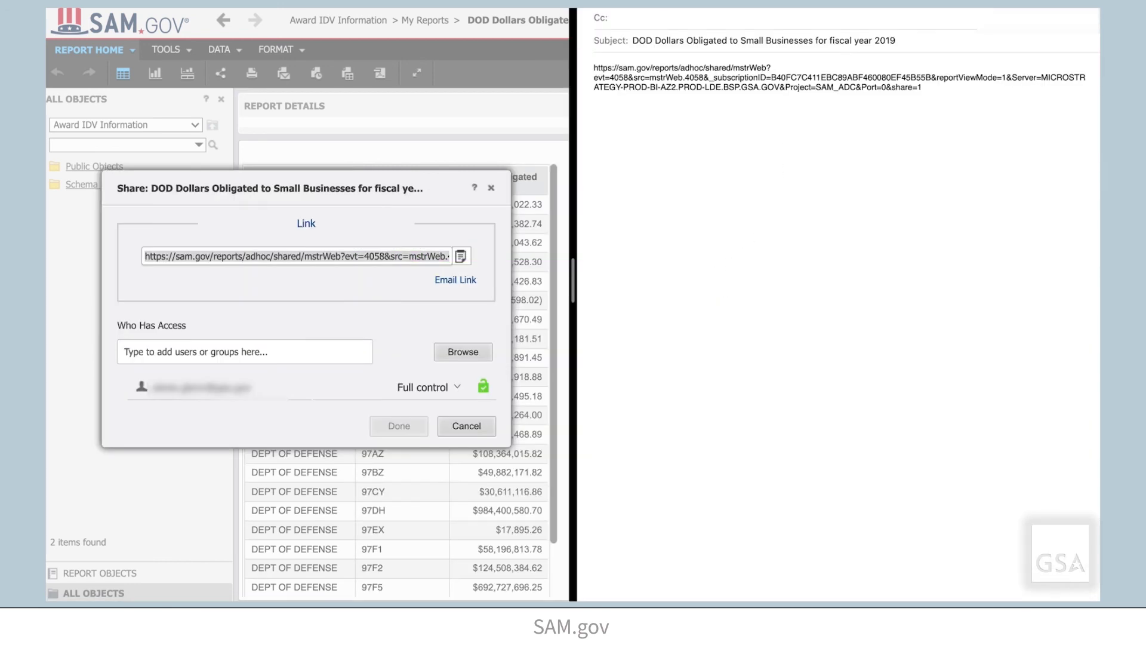
{"action": "key", "text": "super+w"}
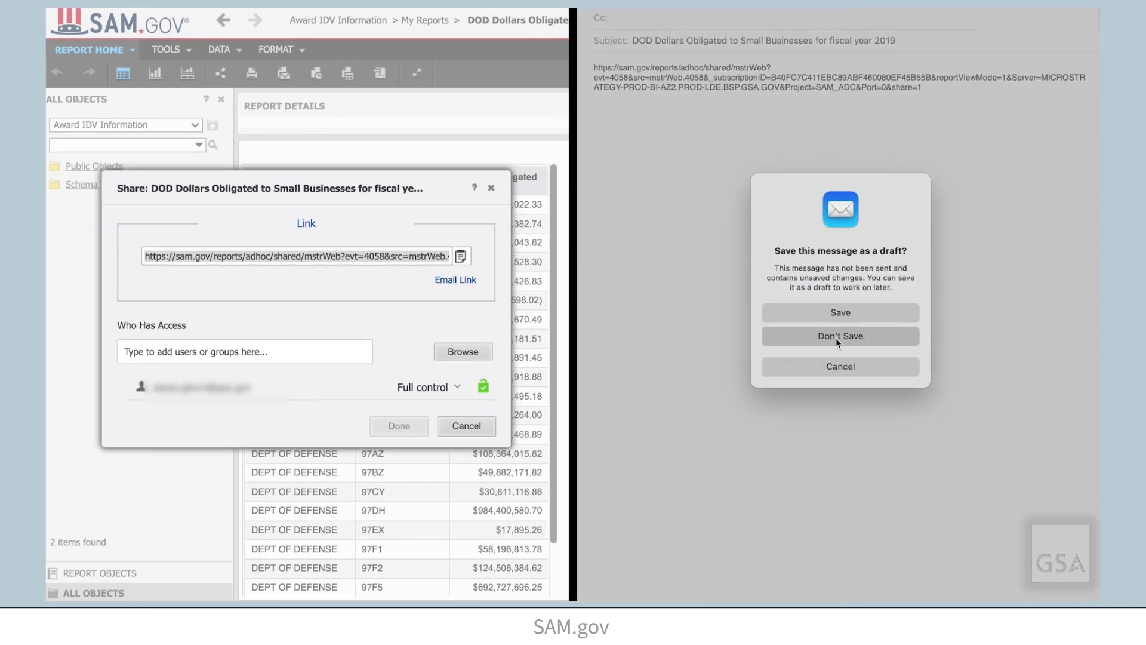
{"action": "left_click", "coordinate": [836, 338]}
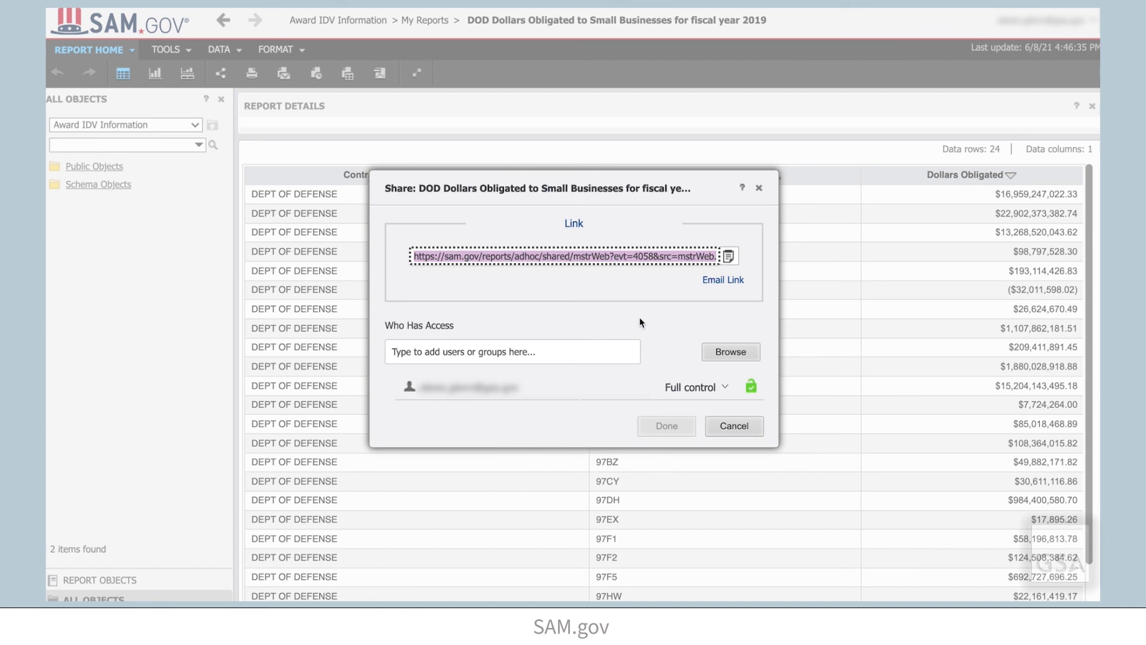
Add two users to Who Has Access by searching their names and picking the suggestions
{"action": "left_click", "coordinate": [521, 352]}
{"action": "type", "text": "smith"}
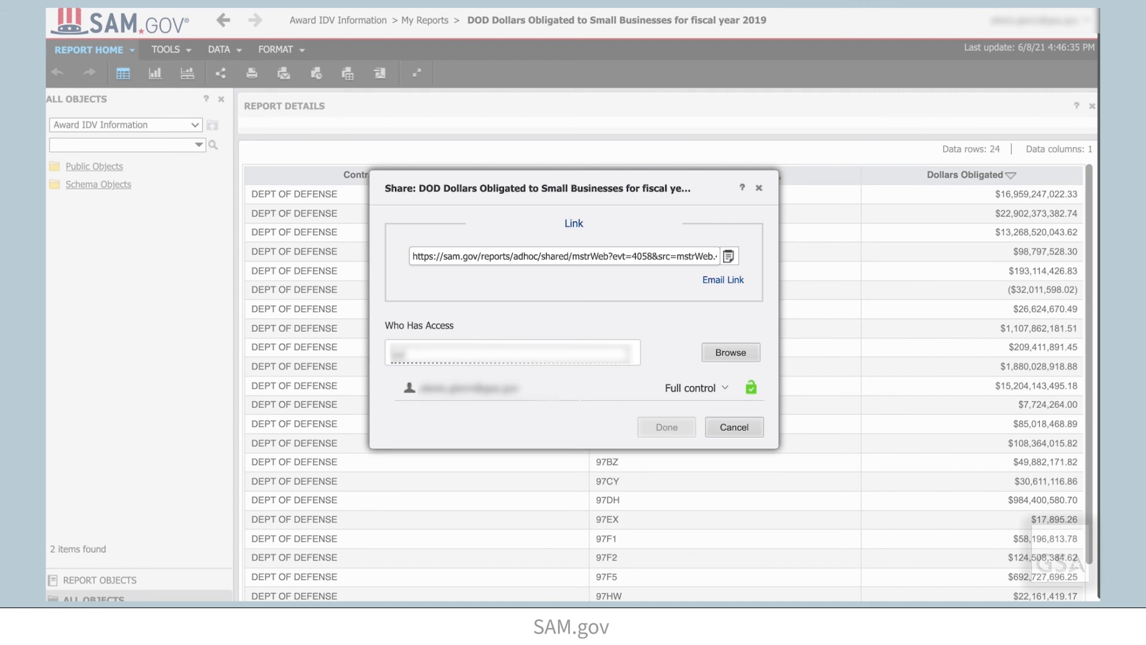
{"action": "type", "text": "s"}
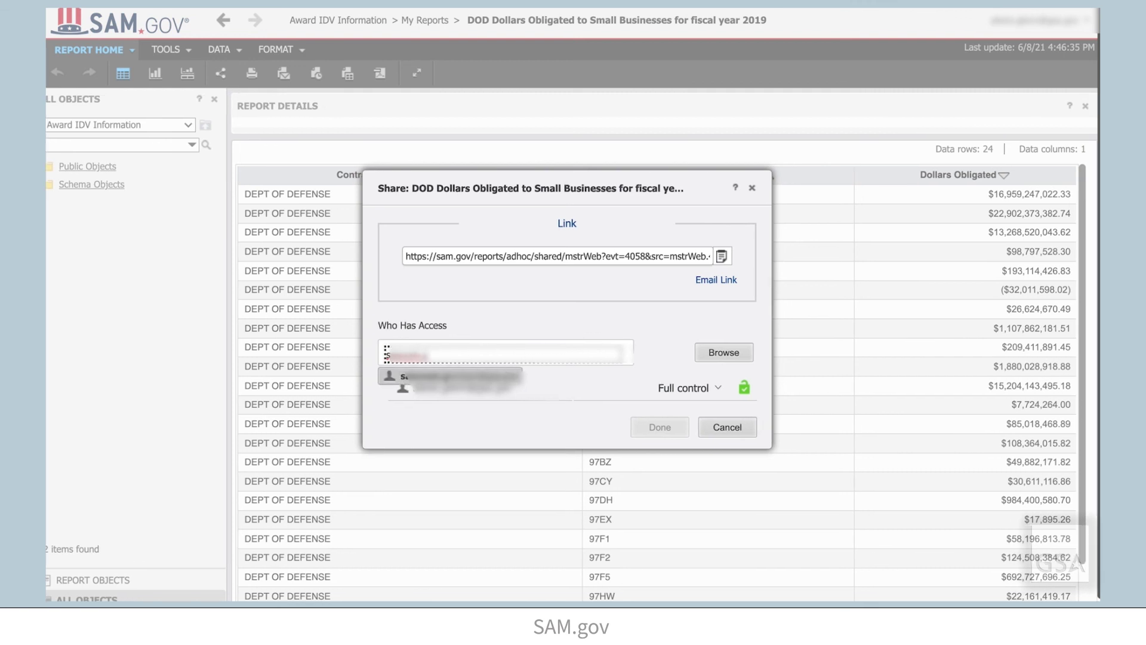
{"action": "left_click", "coordinate": [451, 371]}
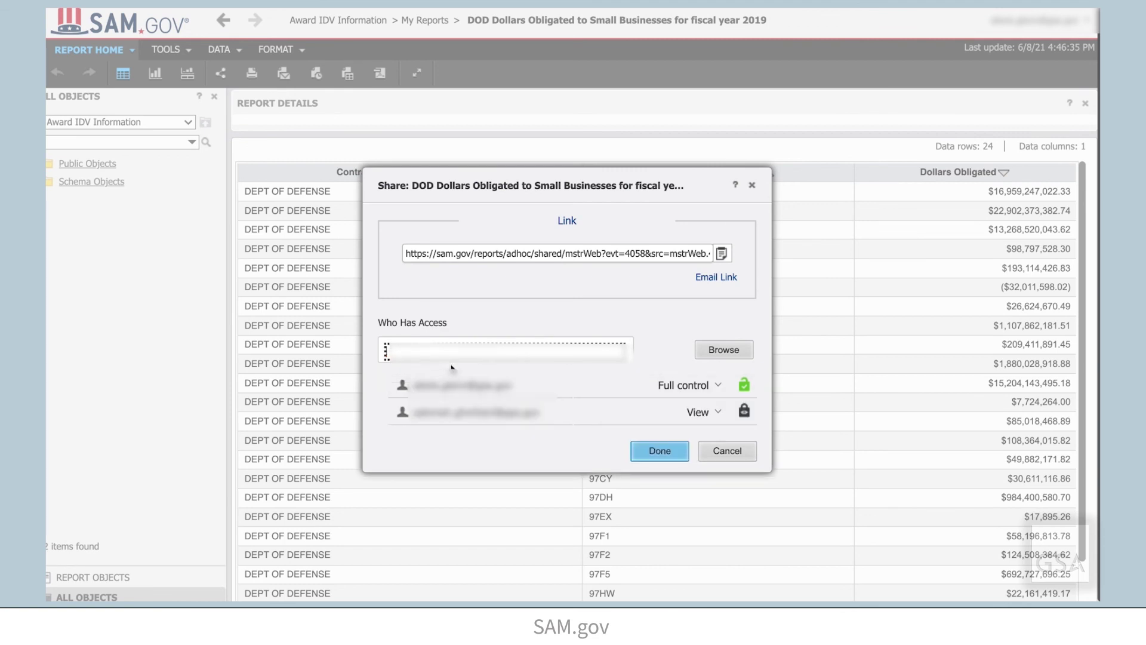
{"action": "type", "text": "martinez"}
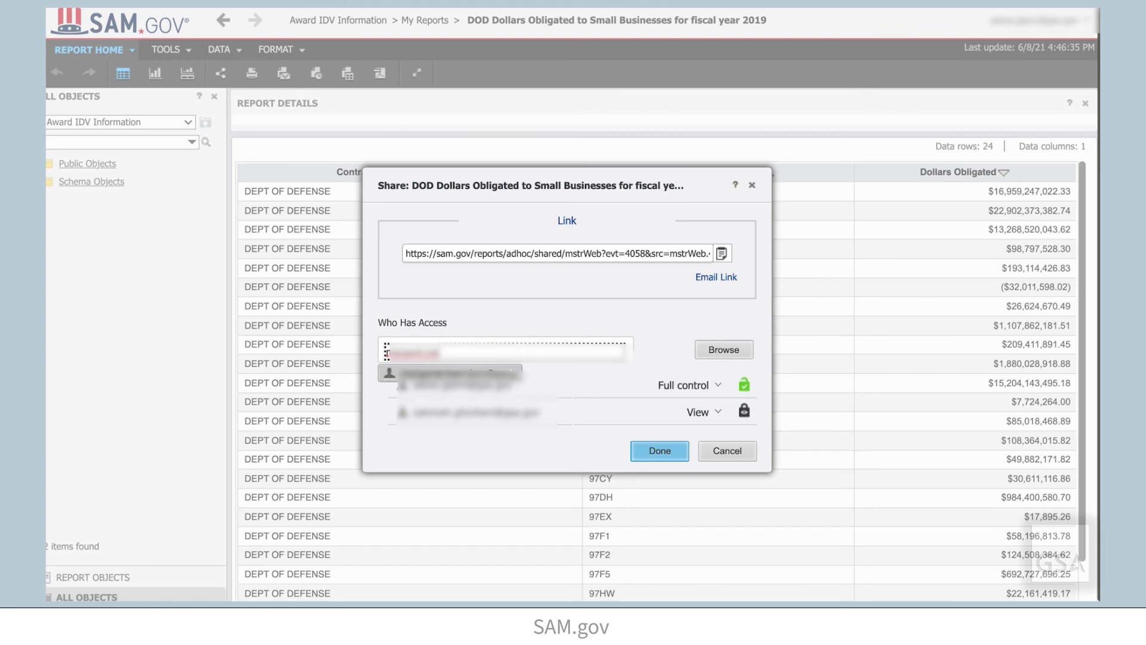
{"action": "left_click", "coordinate": [455, 375]}
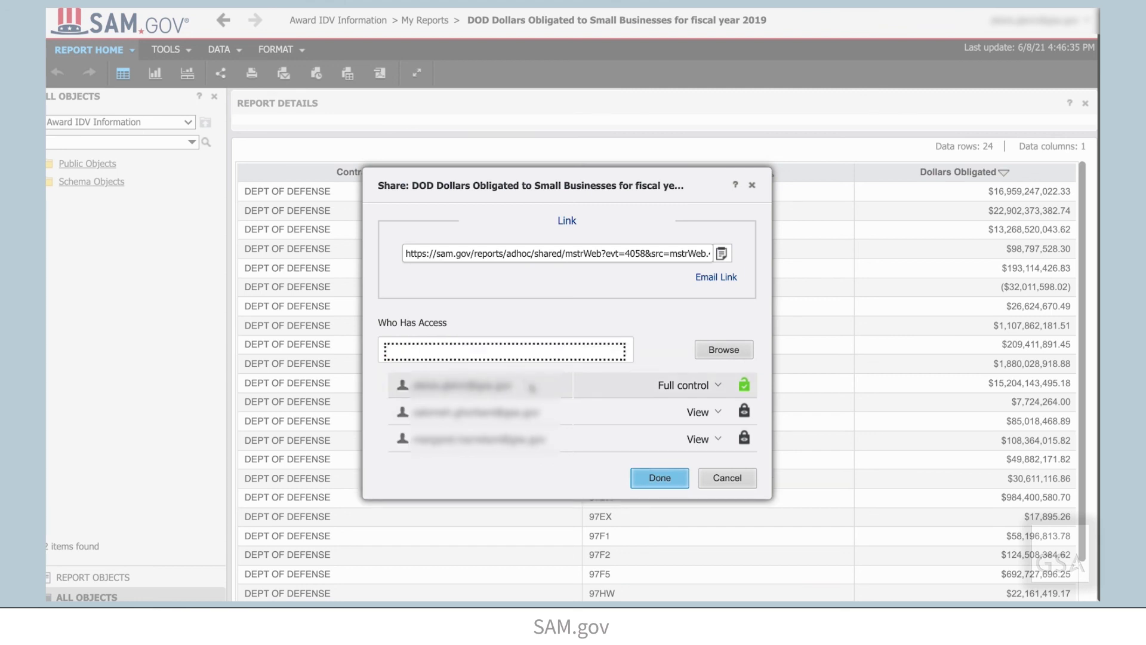
Give the first added user a Custom permission level with Browse and Read, then finish sharing
{"action": "left_click", "coordinate": [716, 412]}
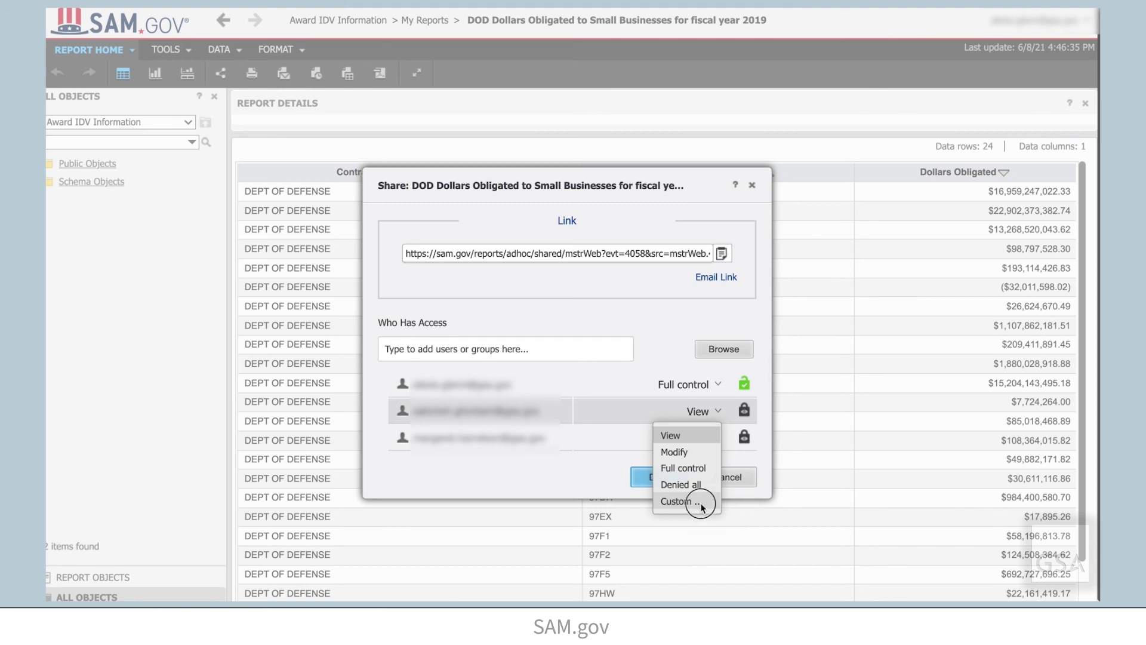
{"action": "left_click", "coordinate": [703, 506]}
{"action": "left_click", "coordinate": [648, 323]}
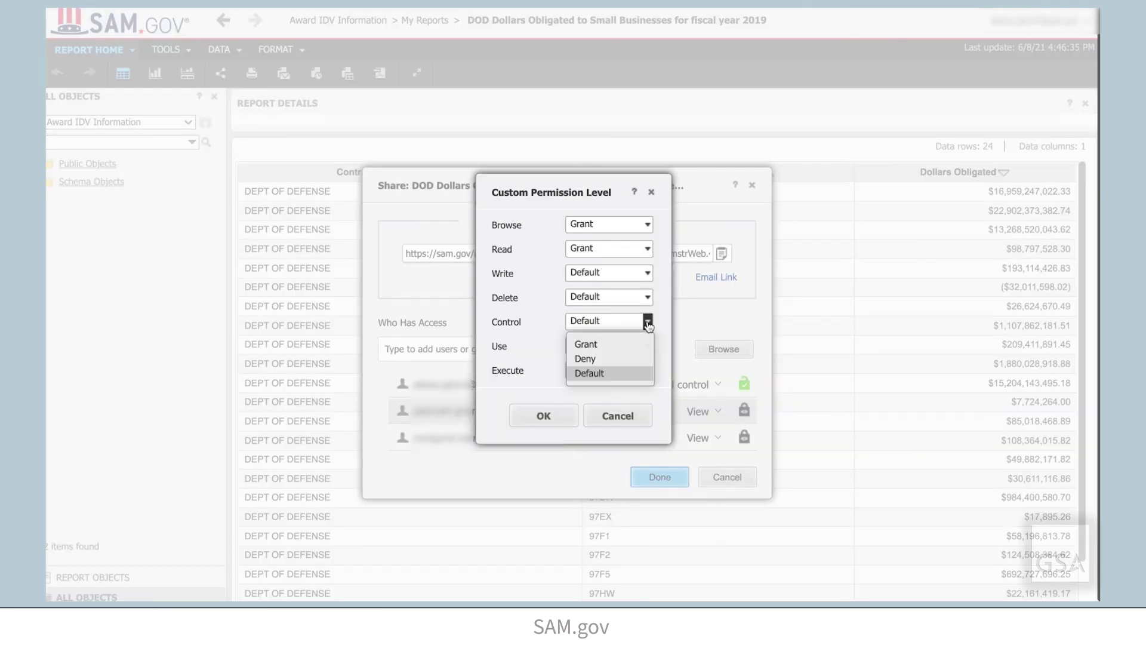
{"action": "left_click", "coordinate": [647, 273]}
{"action": "left_click", "coordinate": [543, 416]}
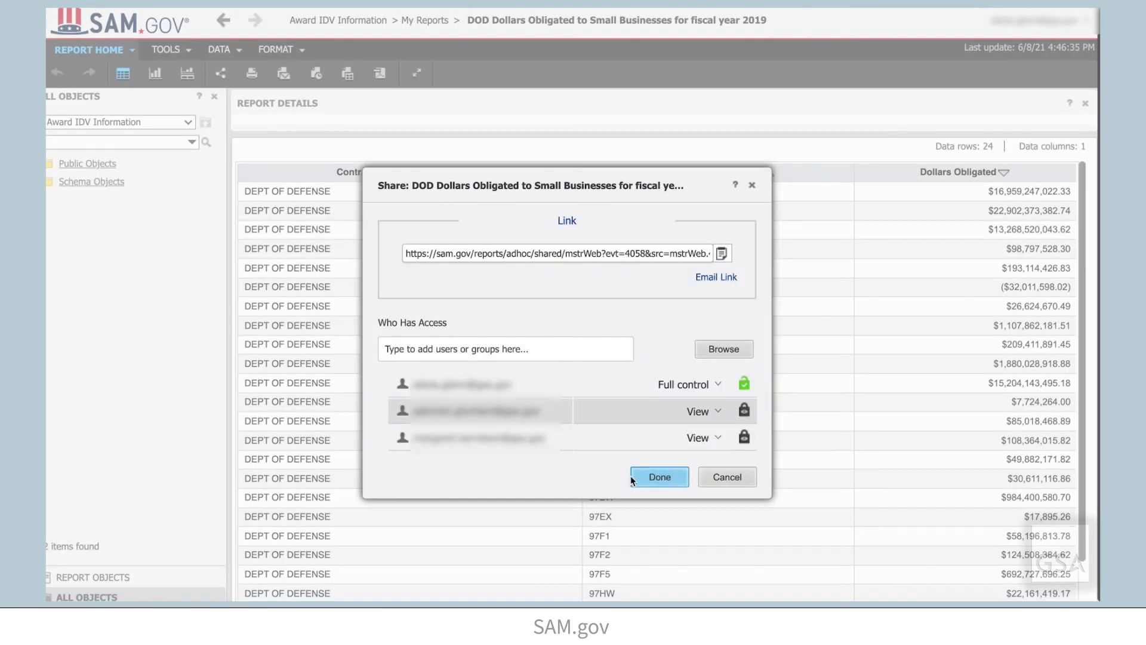
{"action": "left_click", "coordinate": [651, 481]}
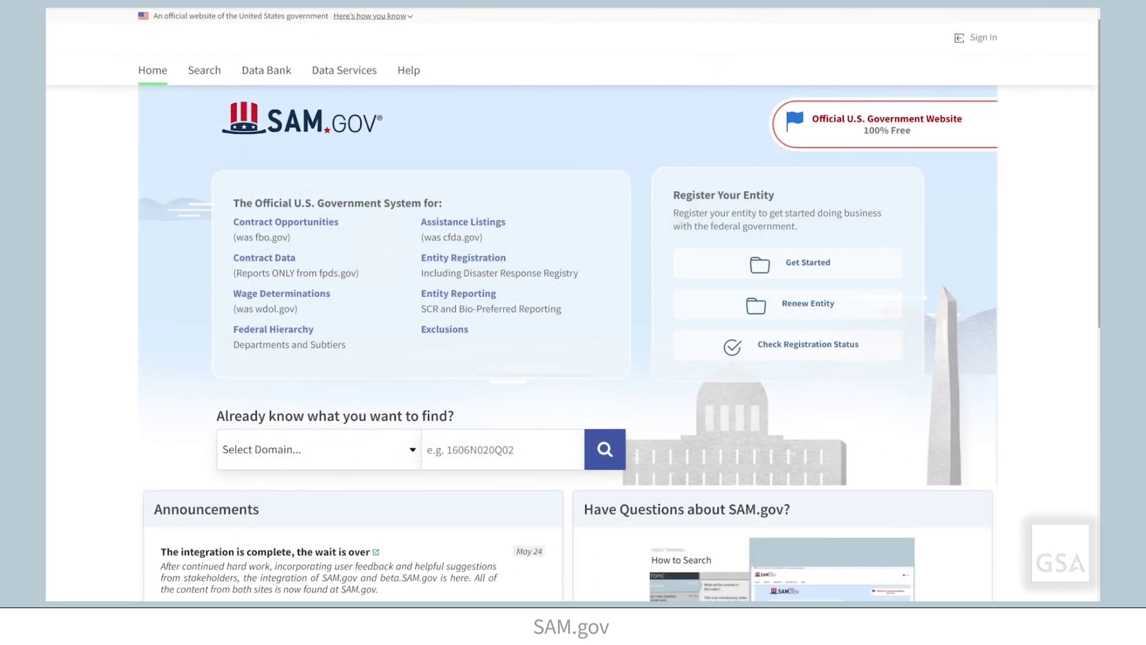
Open the SAM.gov site feedback form using the Feedback button at the bottom of the home page
{"action": "scroll", "coordinate": [573, 322], "scroll_direction": "down", "scroll_amount": 4}
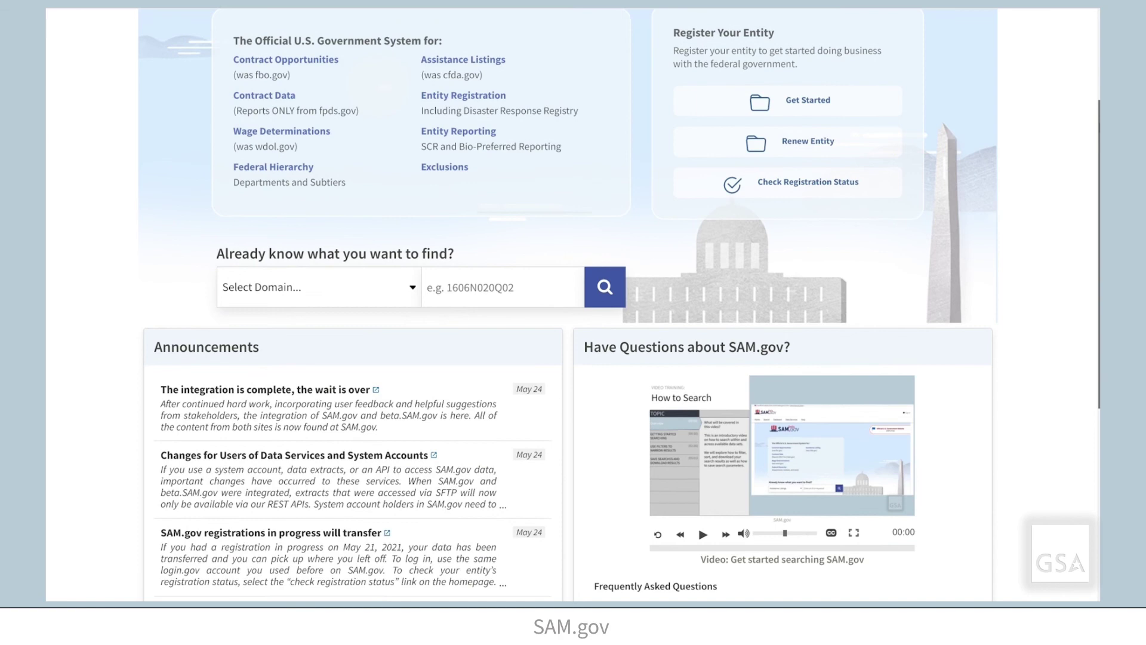
{"action": "scroll", "coordinate": [1097, 331], "scroll_direction": "down", "scroll_amount": 6}
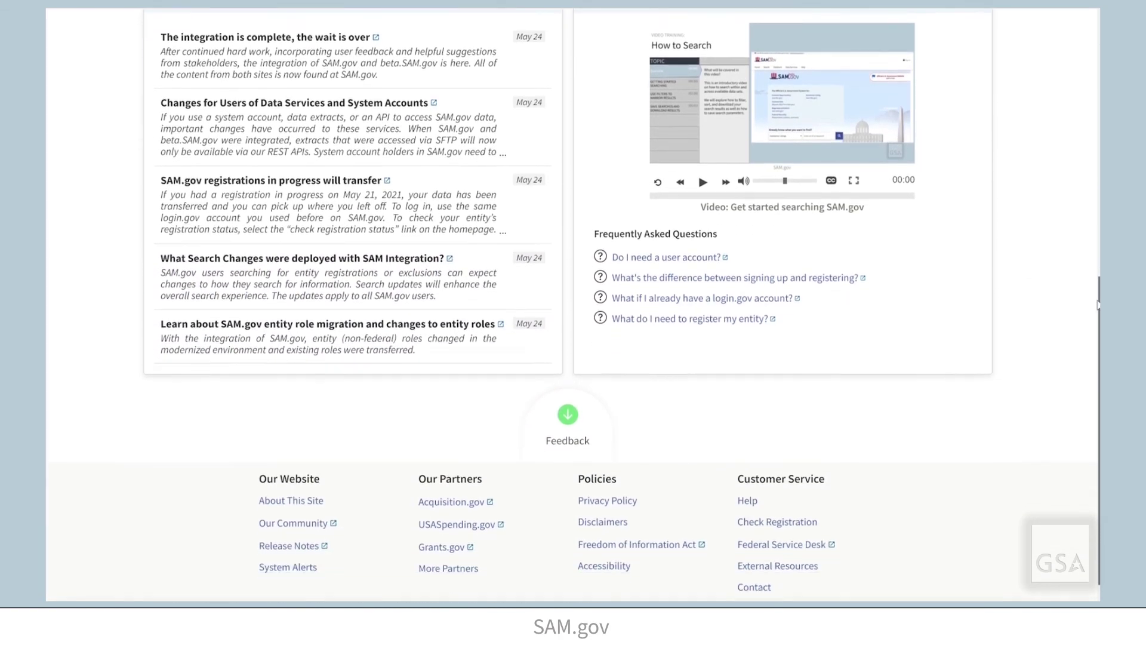
{"action": "left_click", "coordinate": [599, 365]}
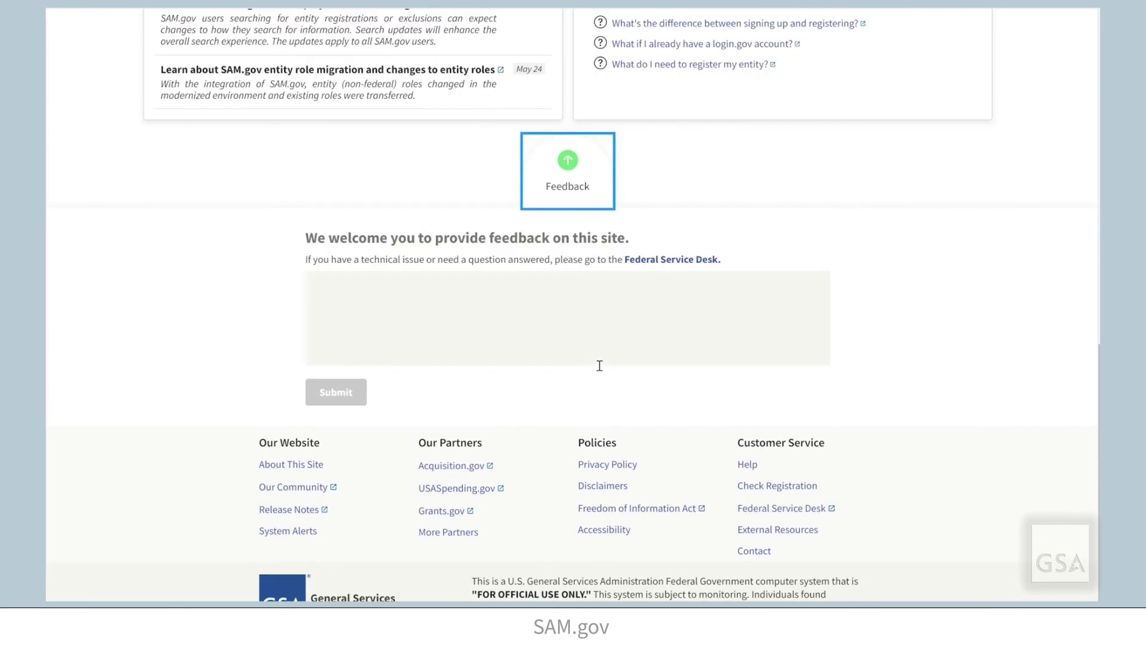